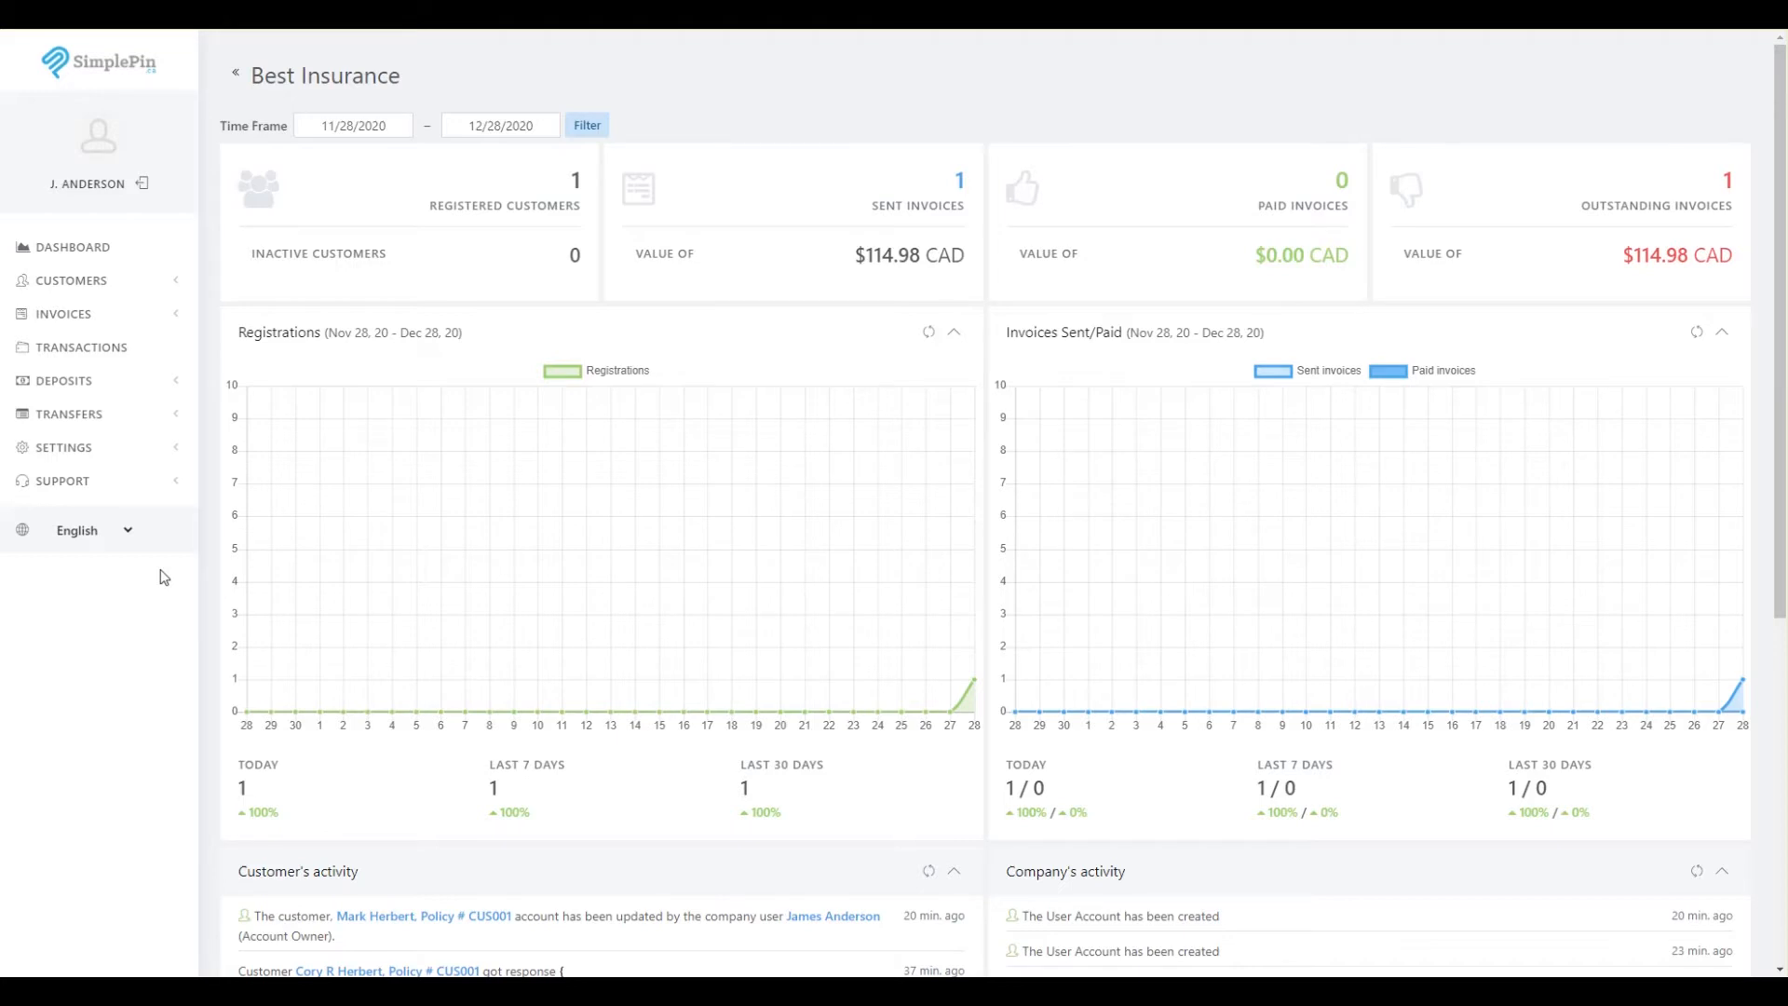
Open the bank account settings and enable sending funds from the TD Canada Trust and Scotiabank savings accounts
click(94, 447)
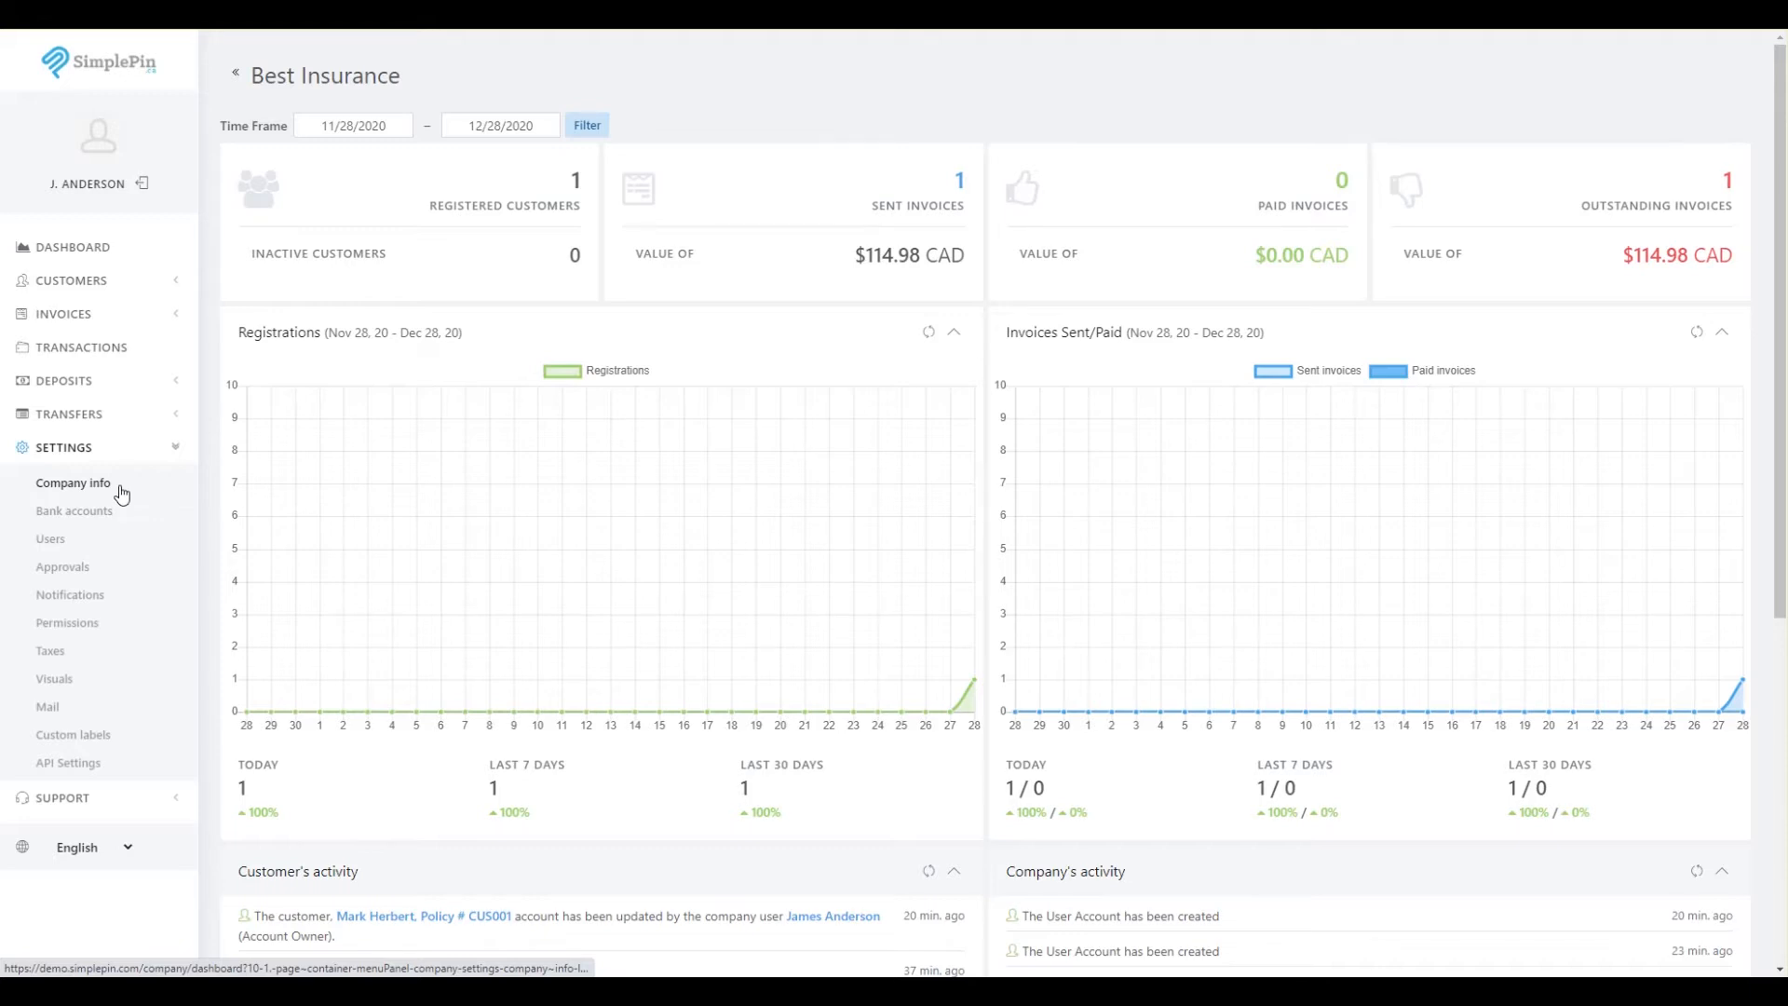
click(82, 449)
click(86, 456)
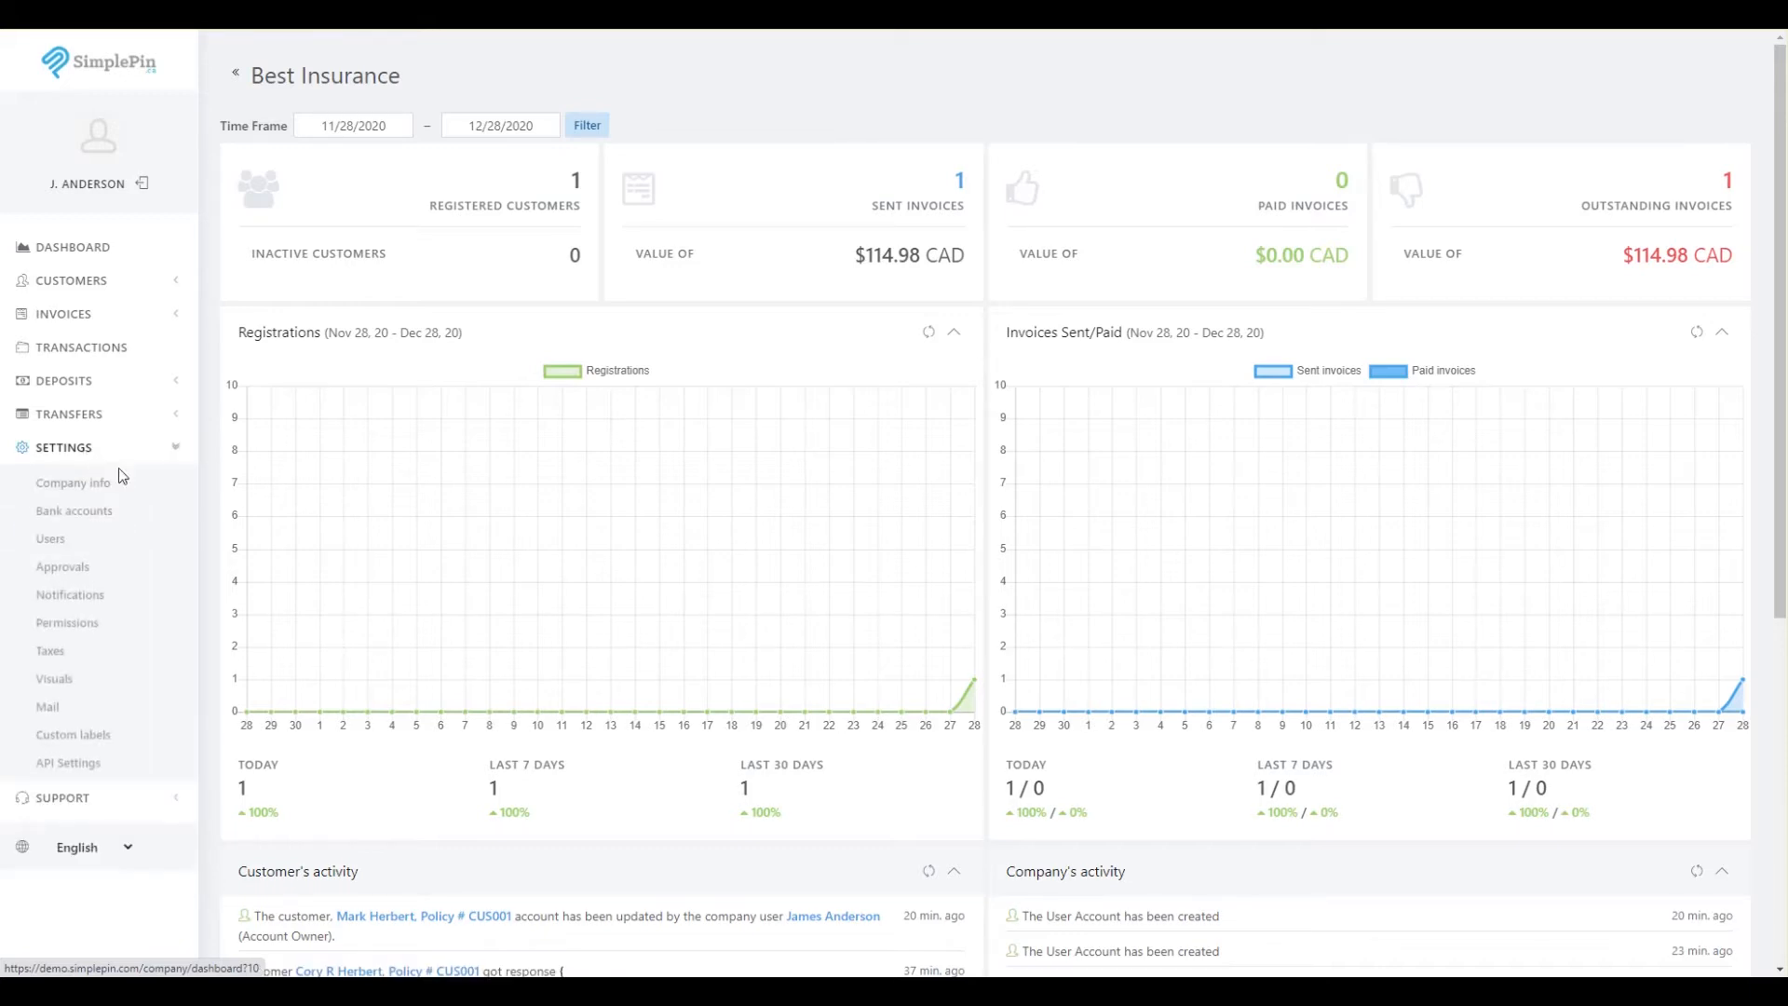
click(92, 515)
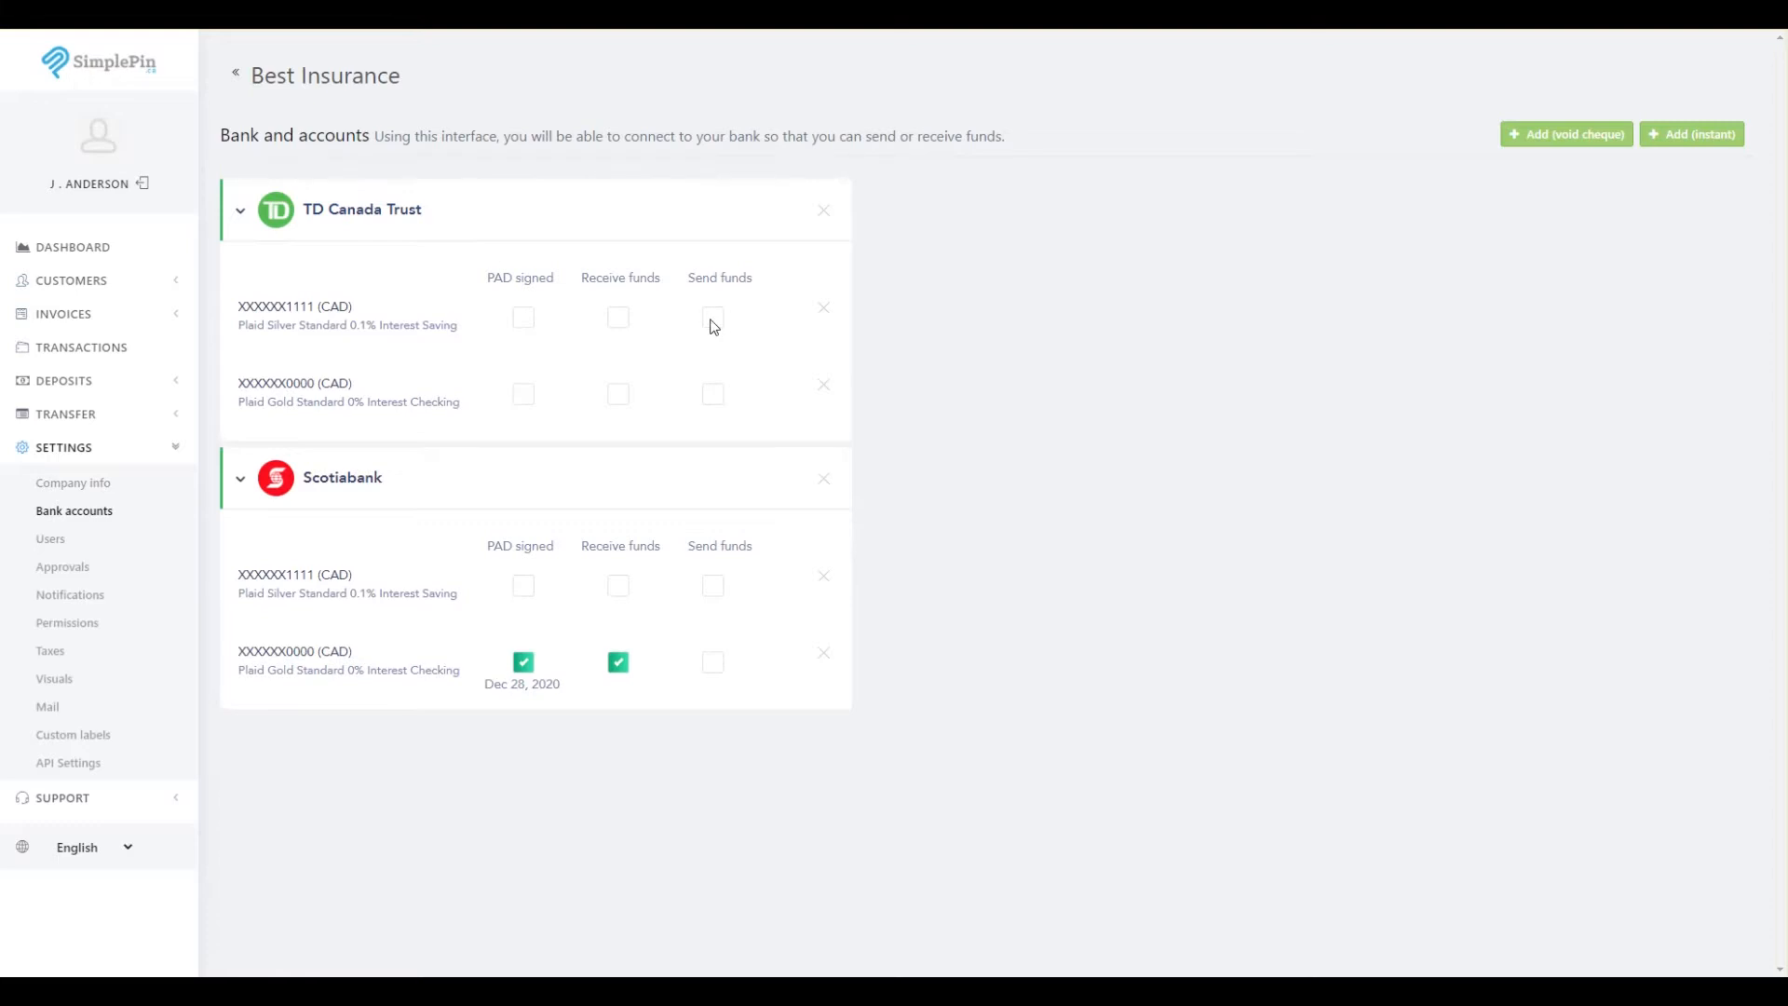
click(713, 321)
click(713, 588)
Agree to and sign the Pre-Authorized Debit agreements for the TD Canada Trust and Scotiabank savings accounts
click(523, 319)
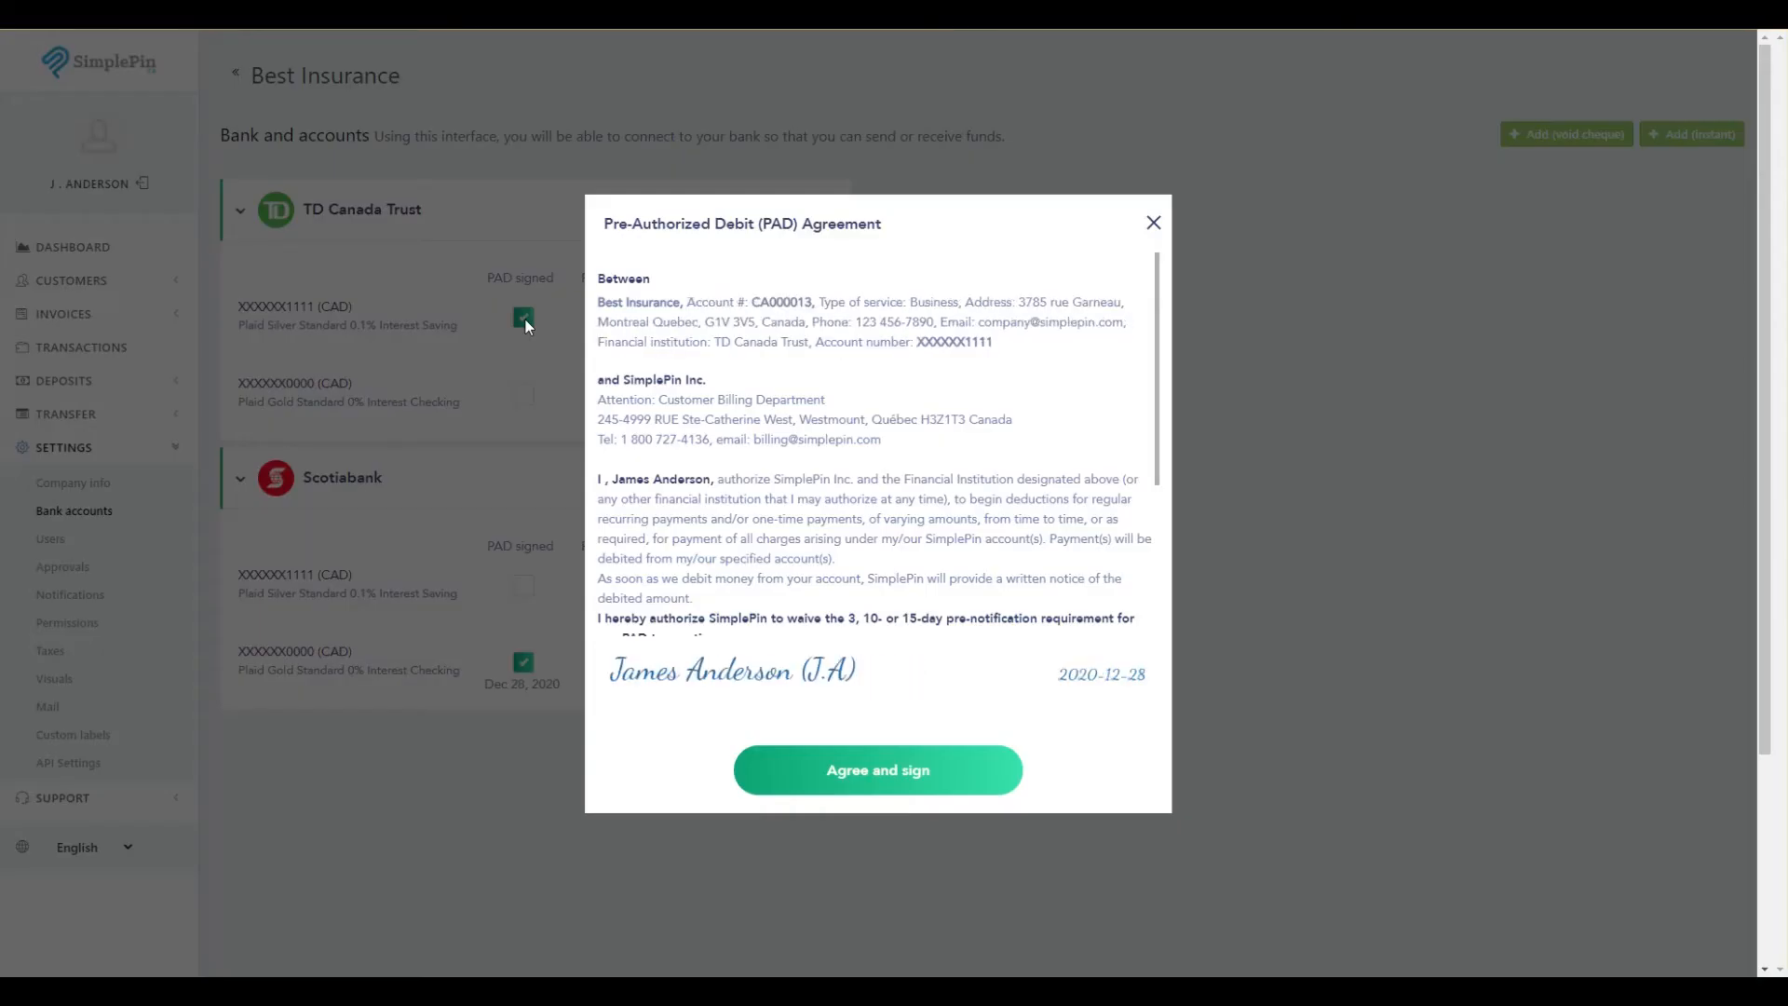
click(878, 773)
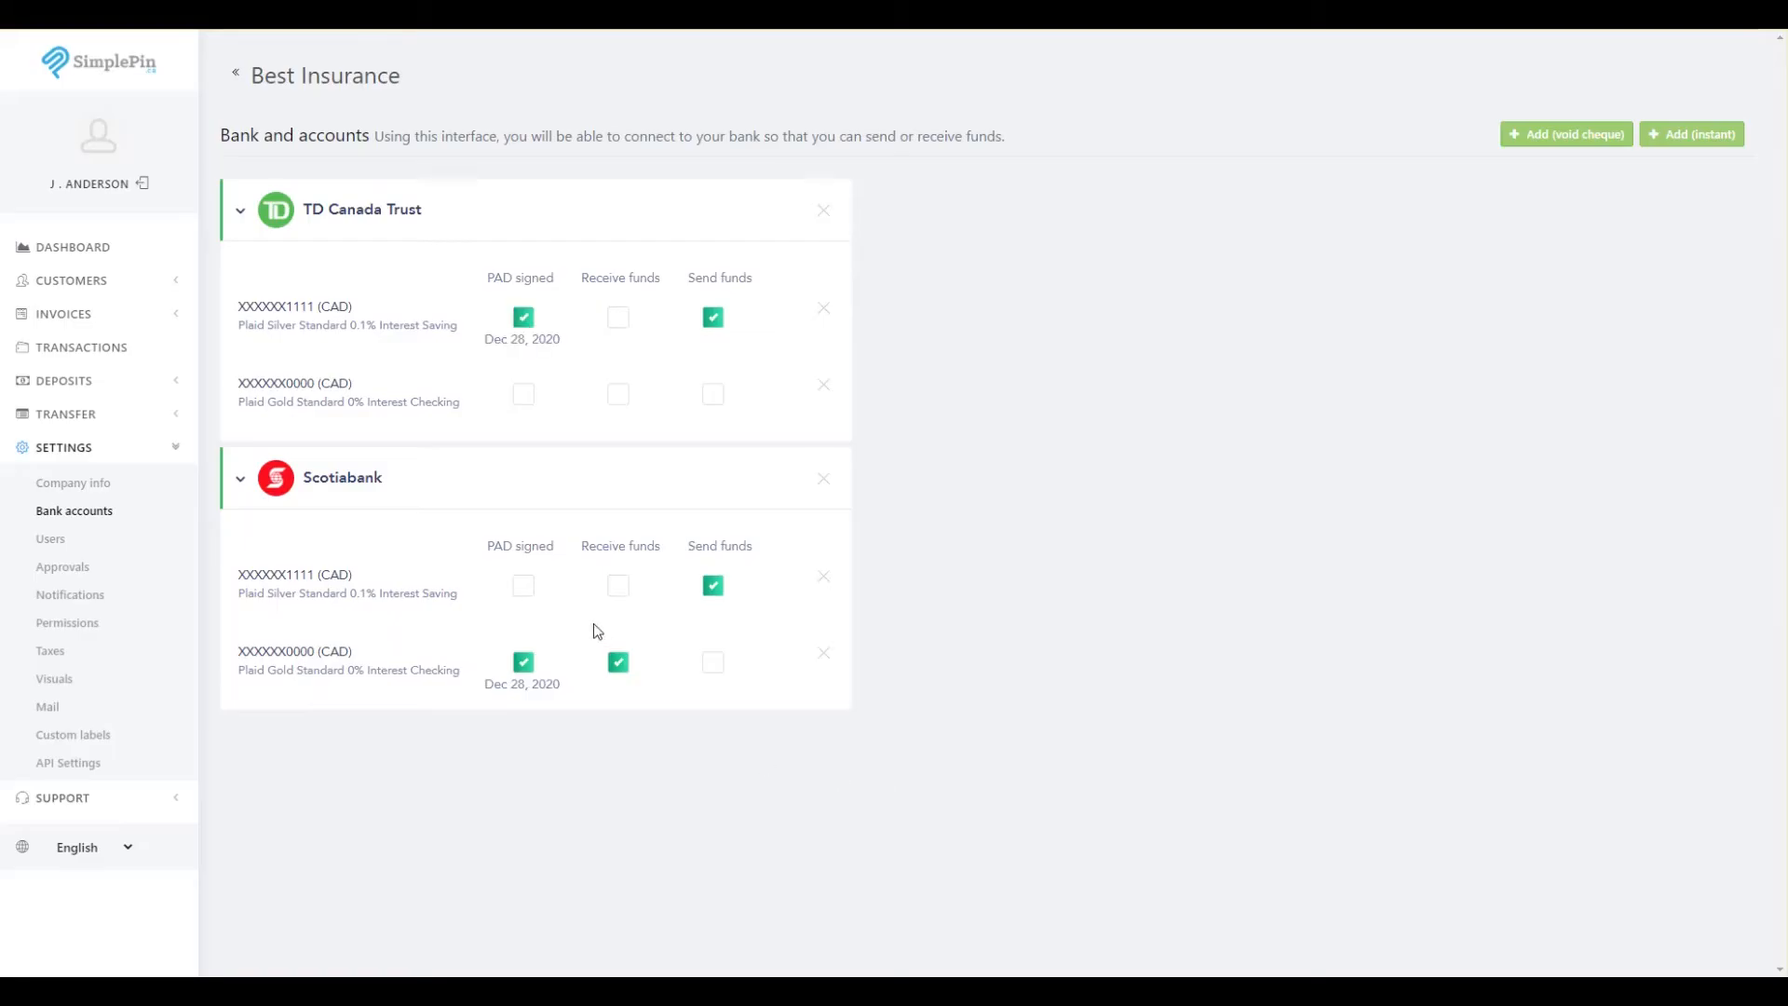
click(523, 587)
click(879, 770)
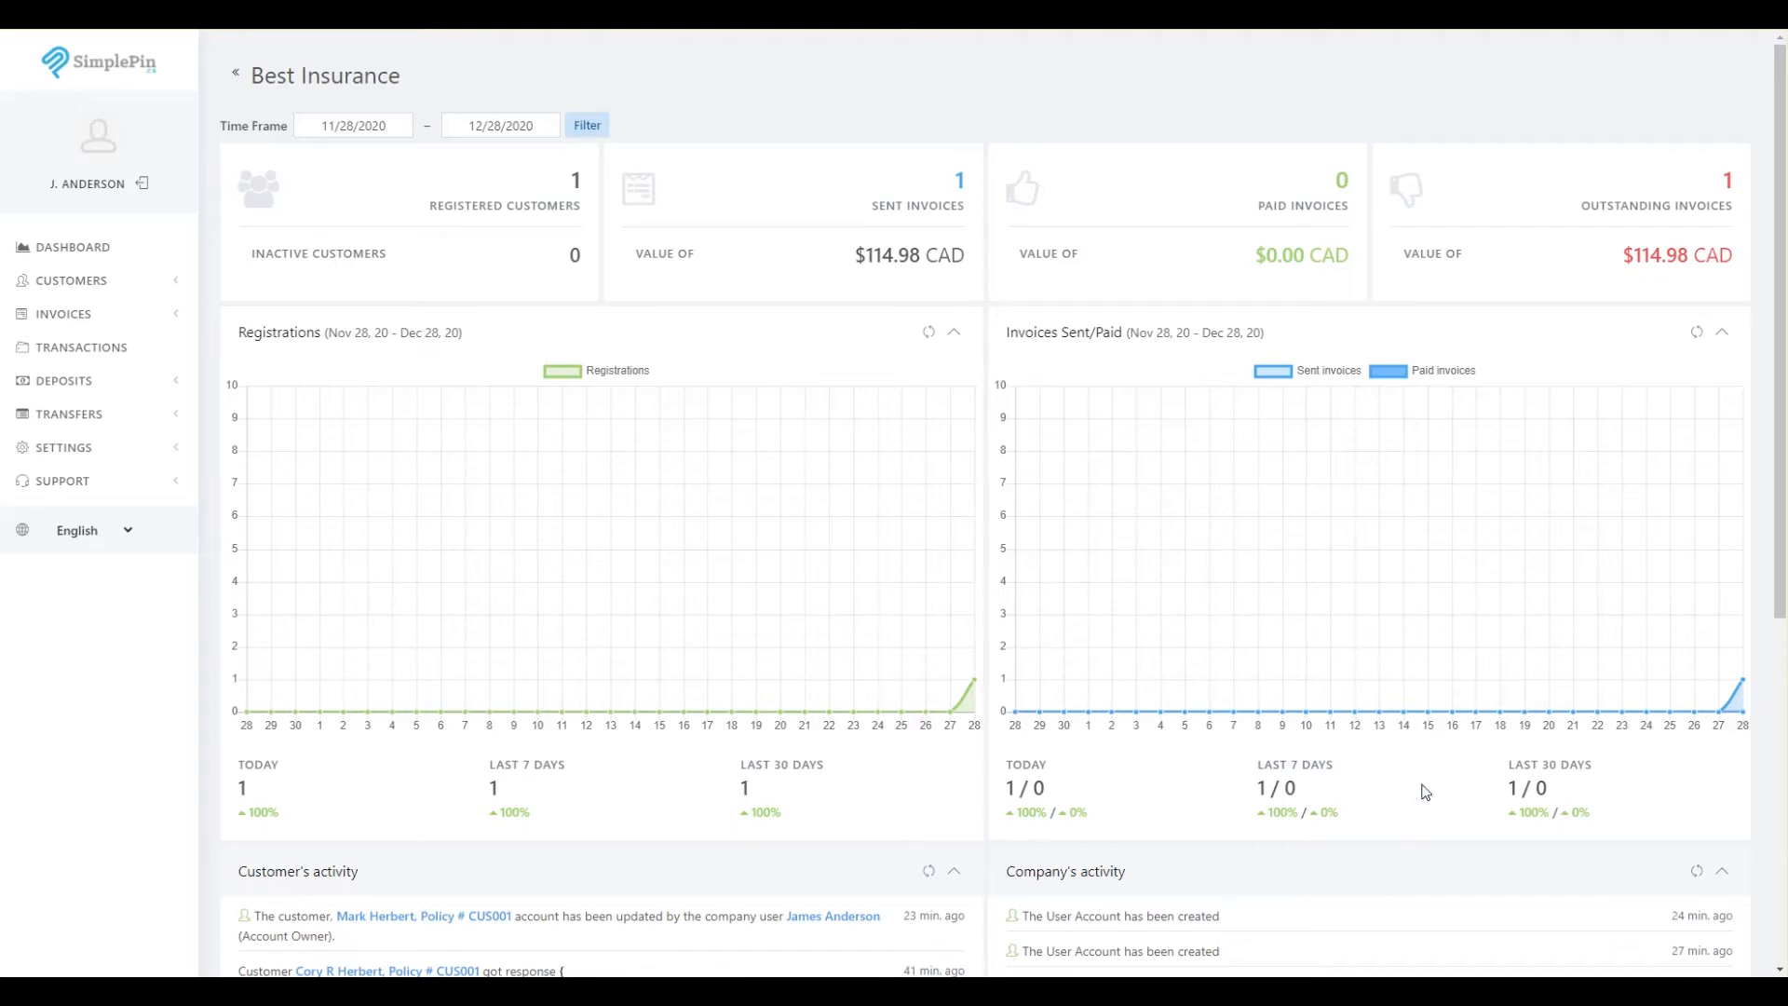
Open the company's approvals settings for outgoing transfers
click(81, 448)
click(50, 539)
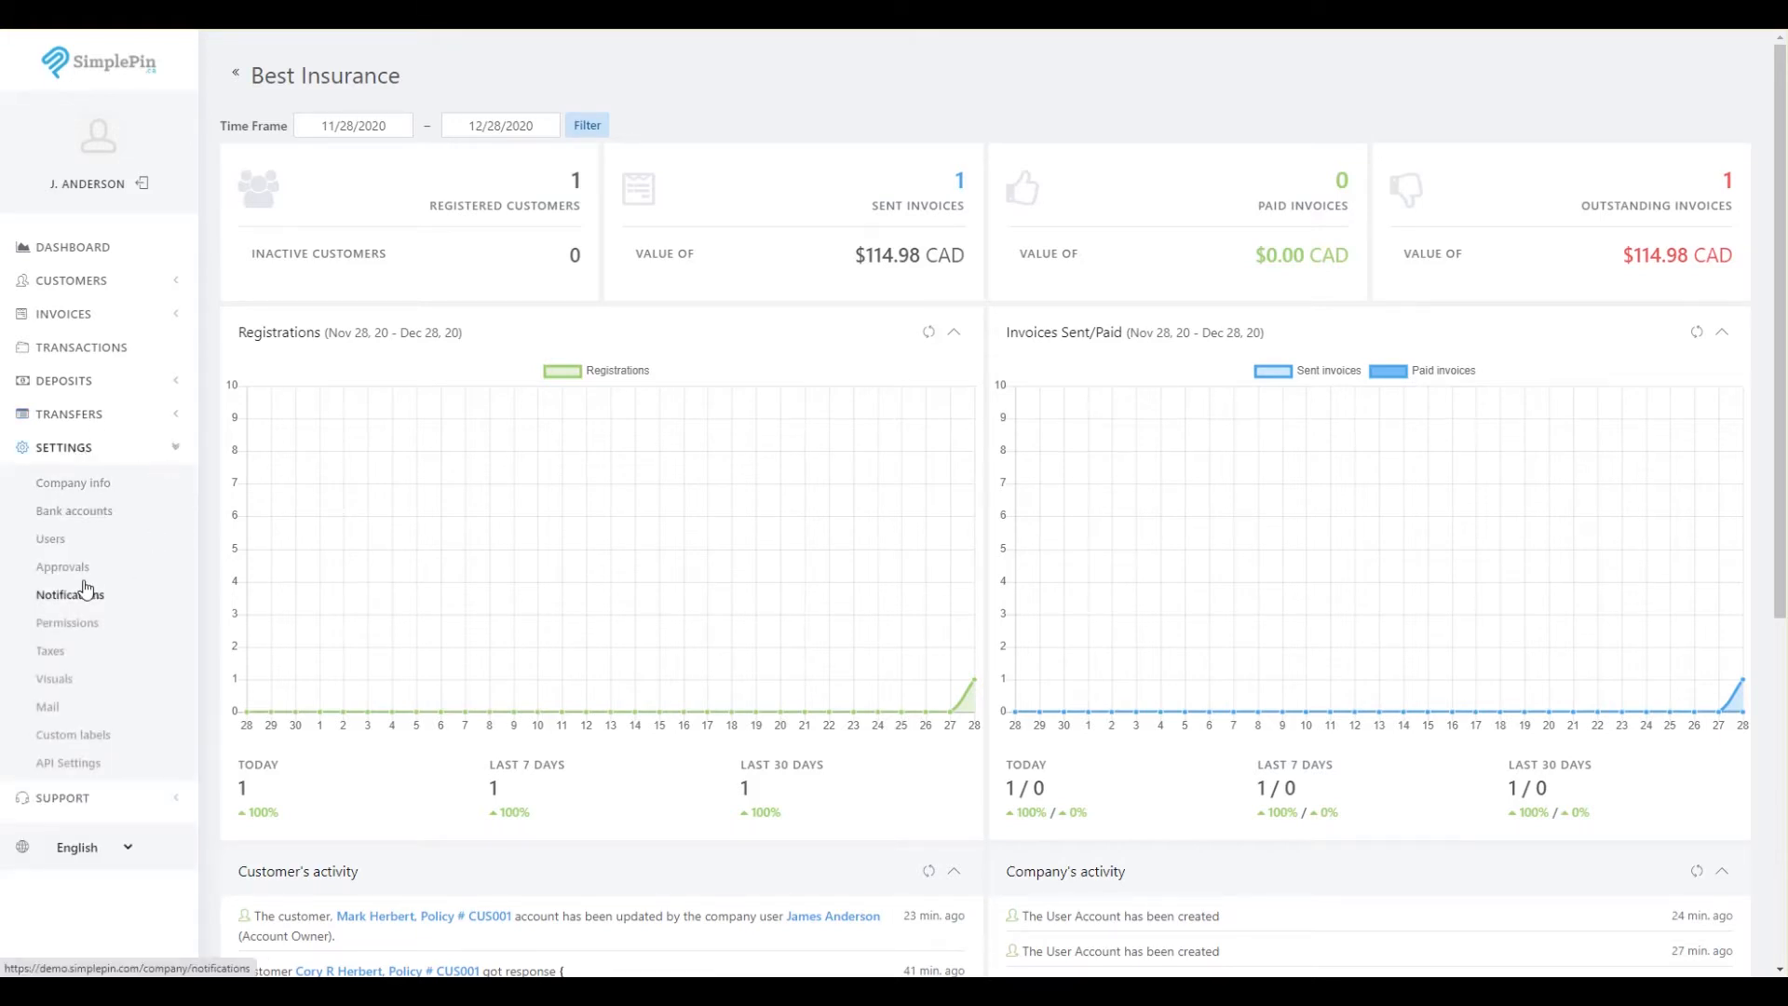
click(68, 568)
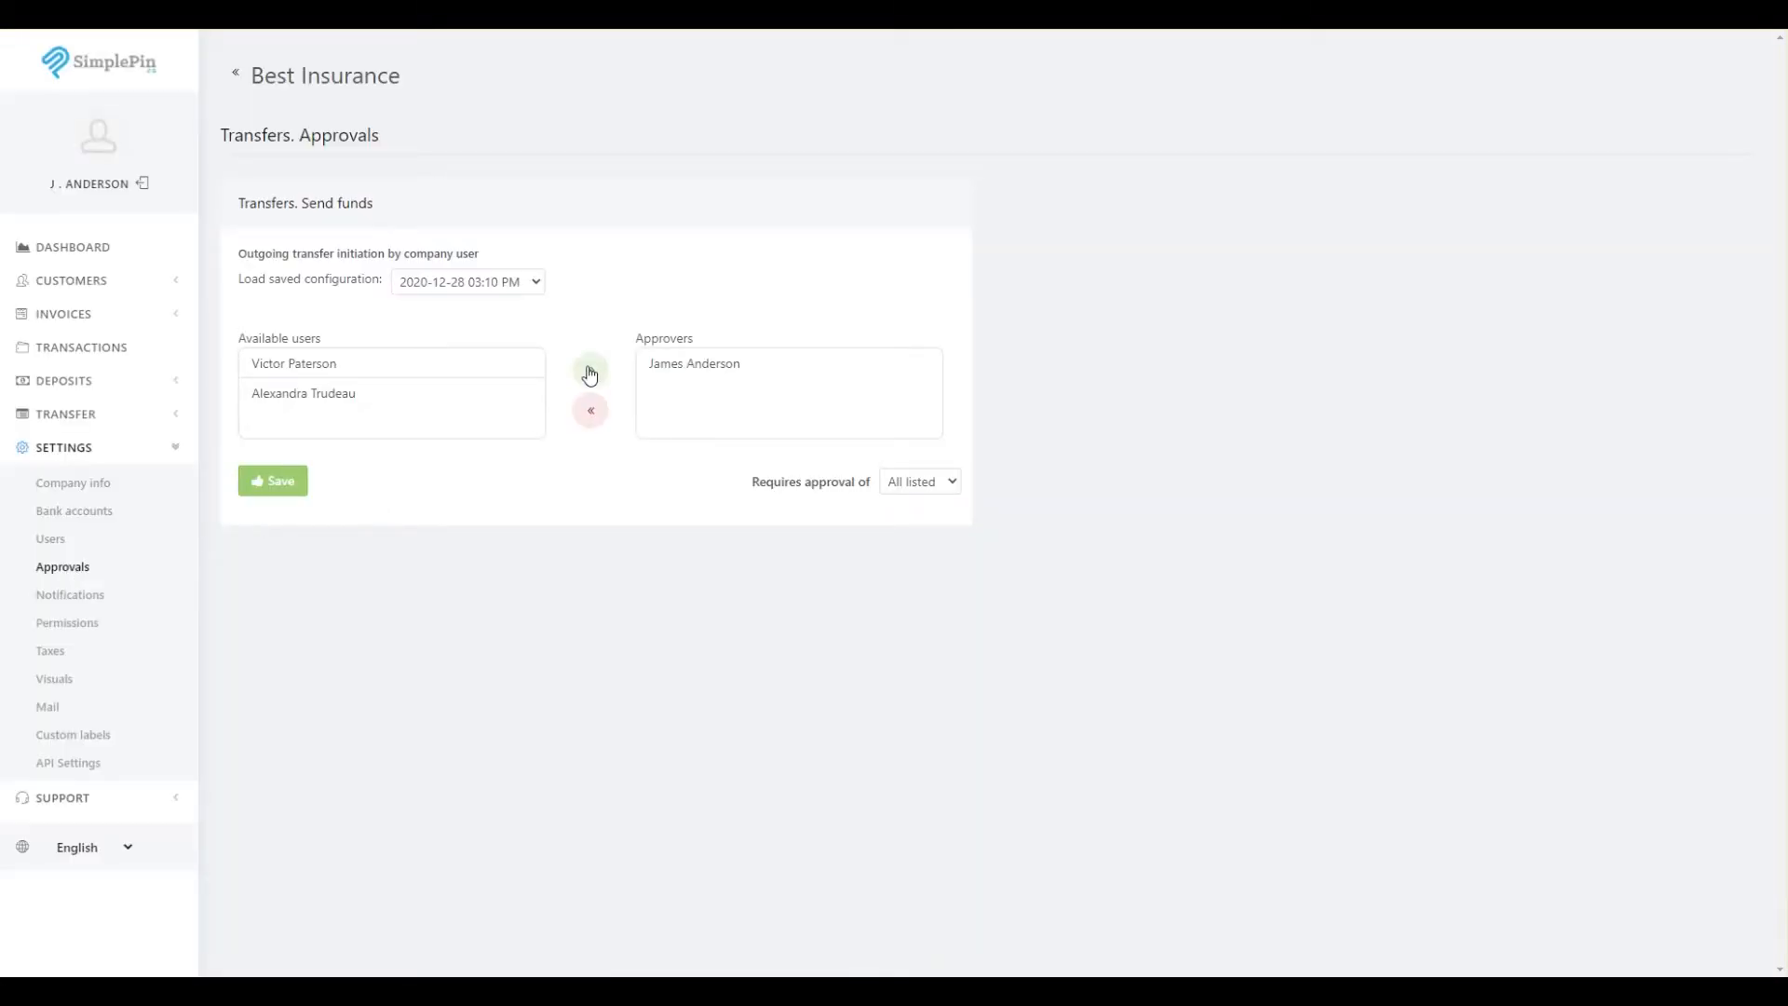
Add both available users to the approvers and choose how many approvals a transfer requires
click(438, 368)
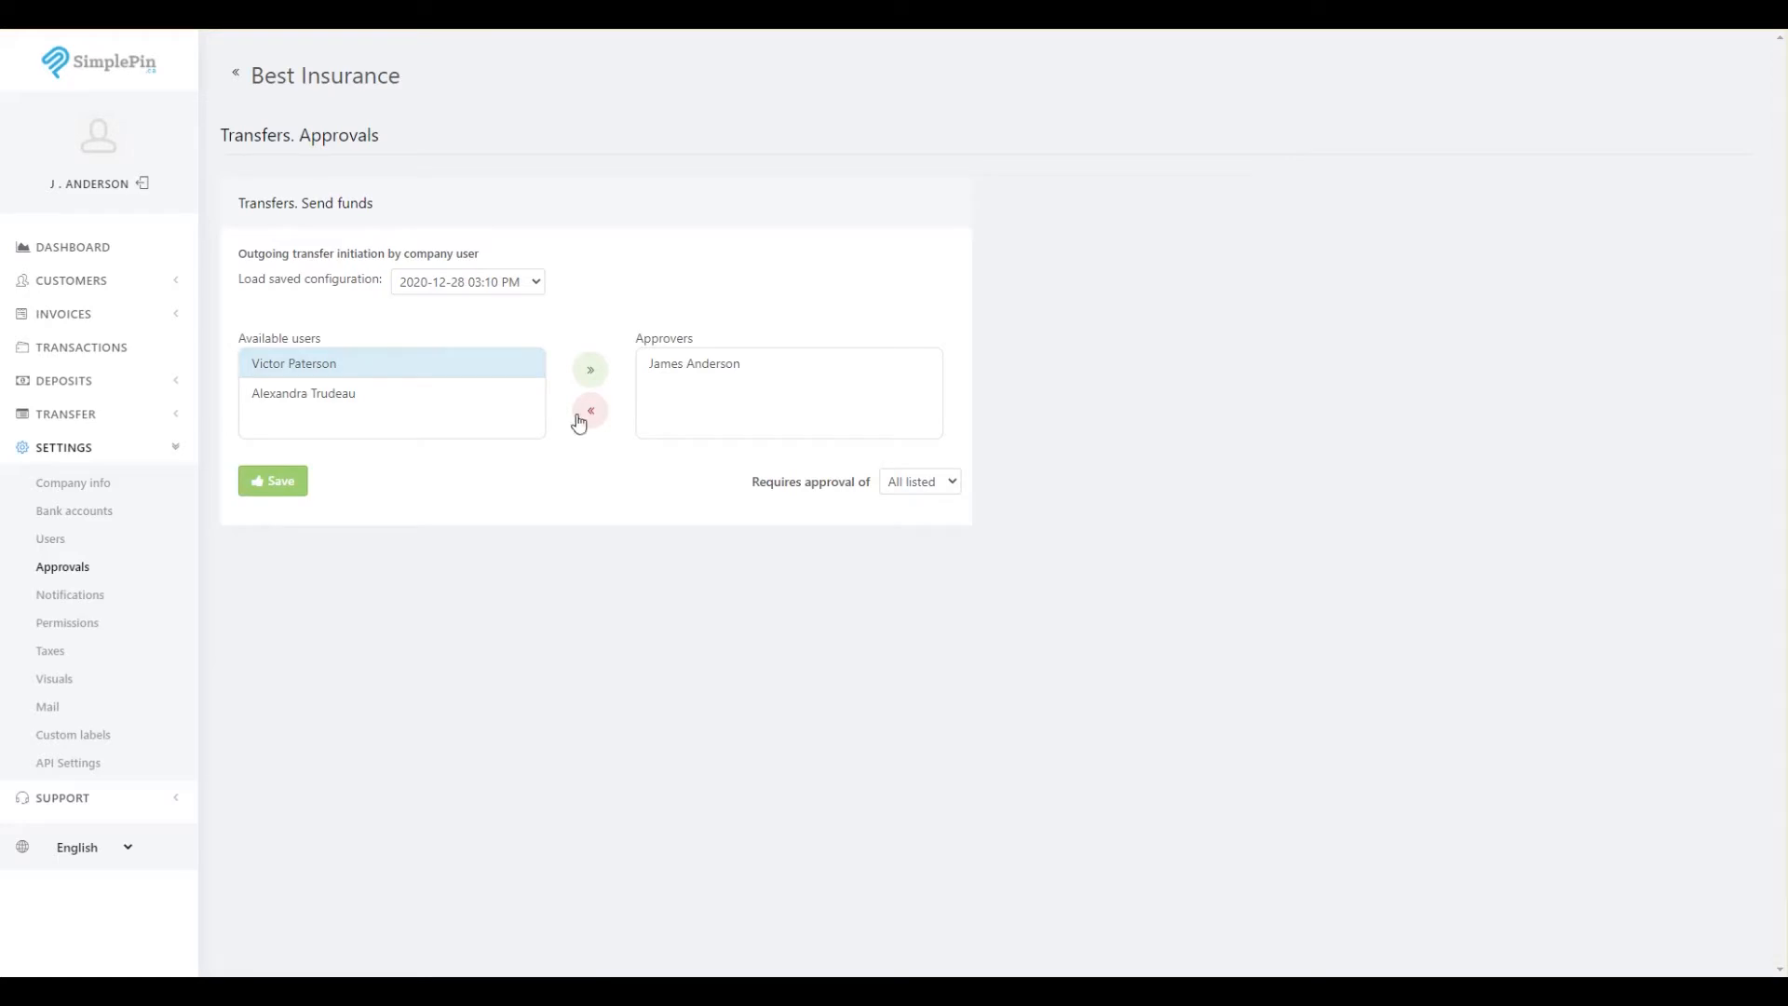
click(593, 372)
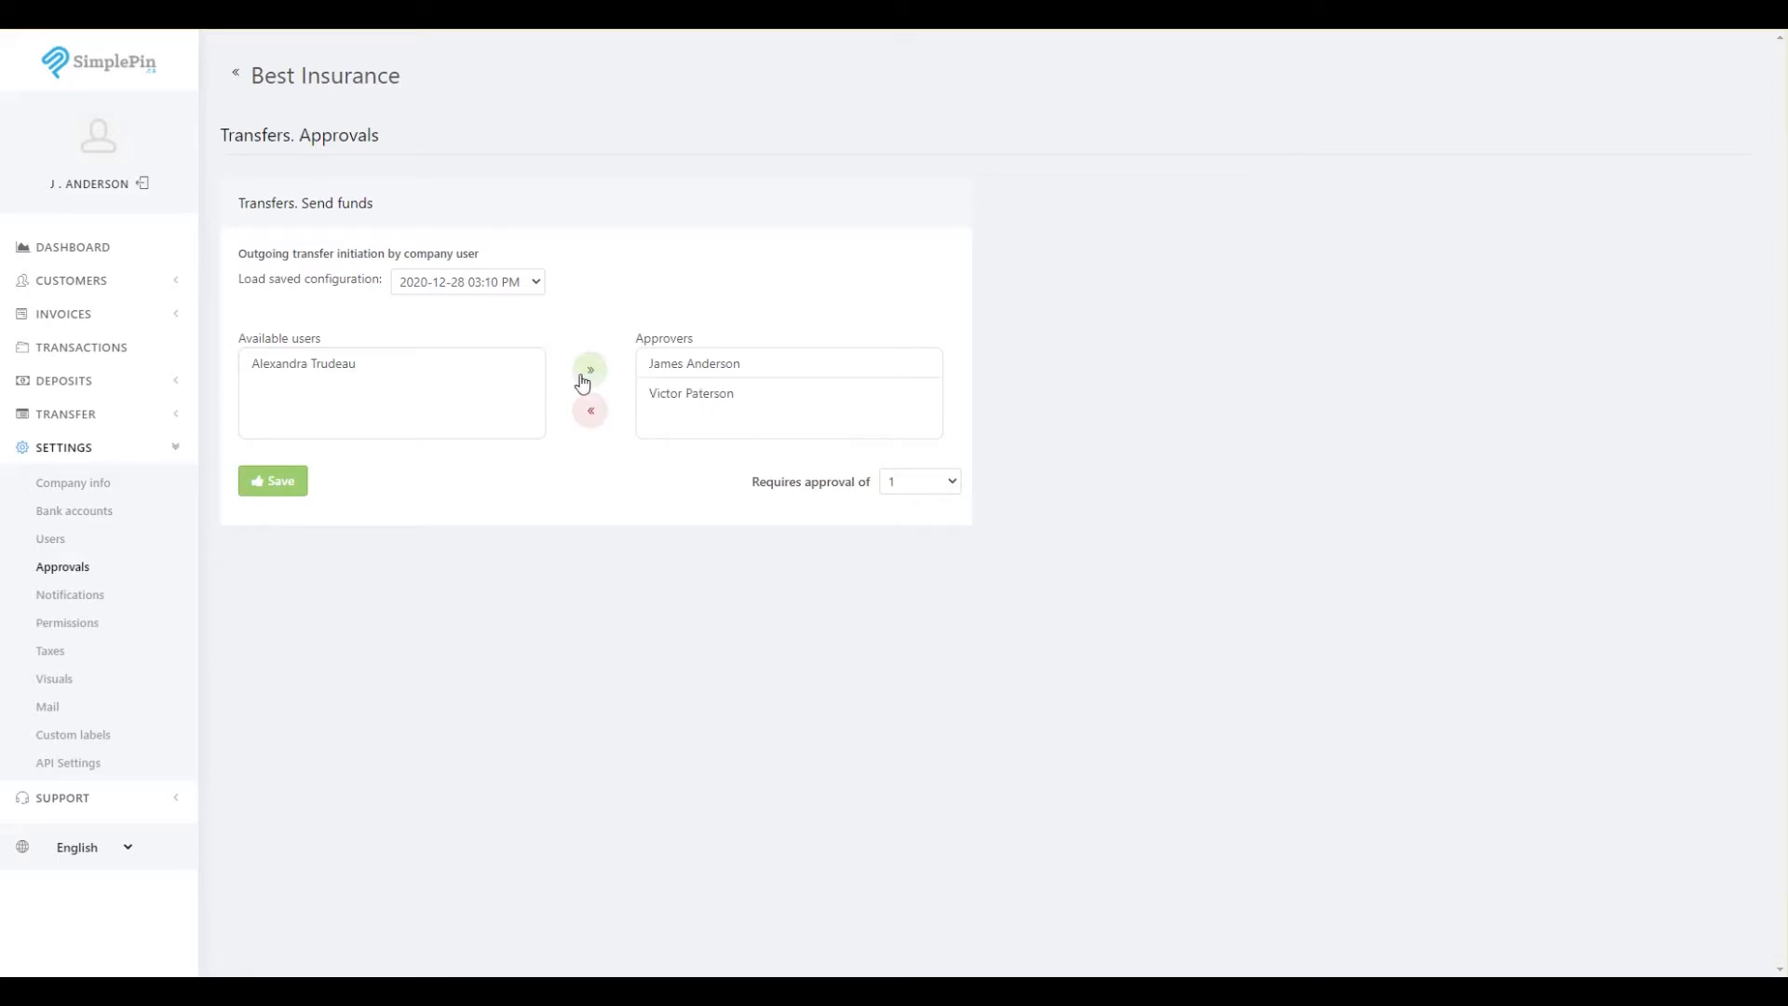
click(431, 364)
click(591, 375)
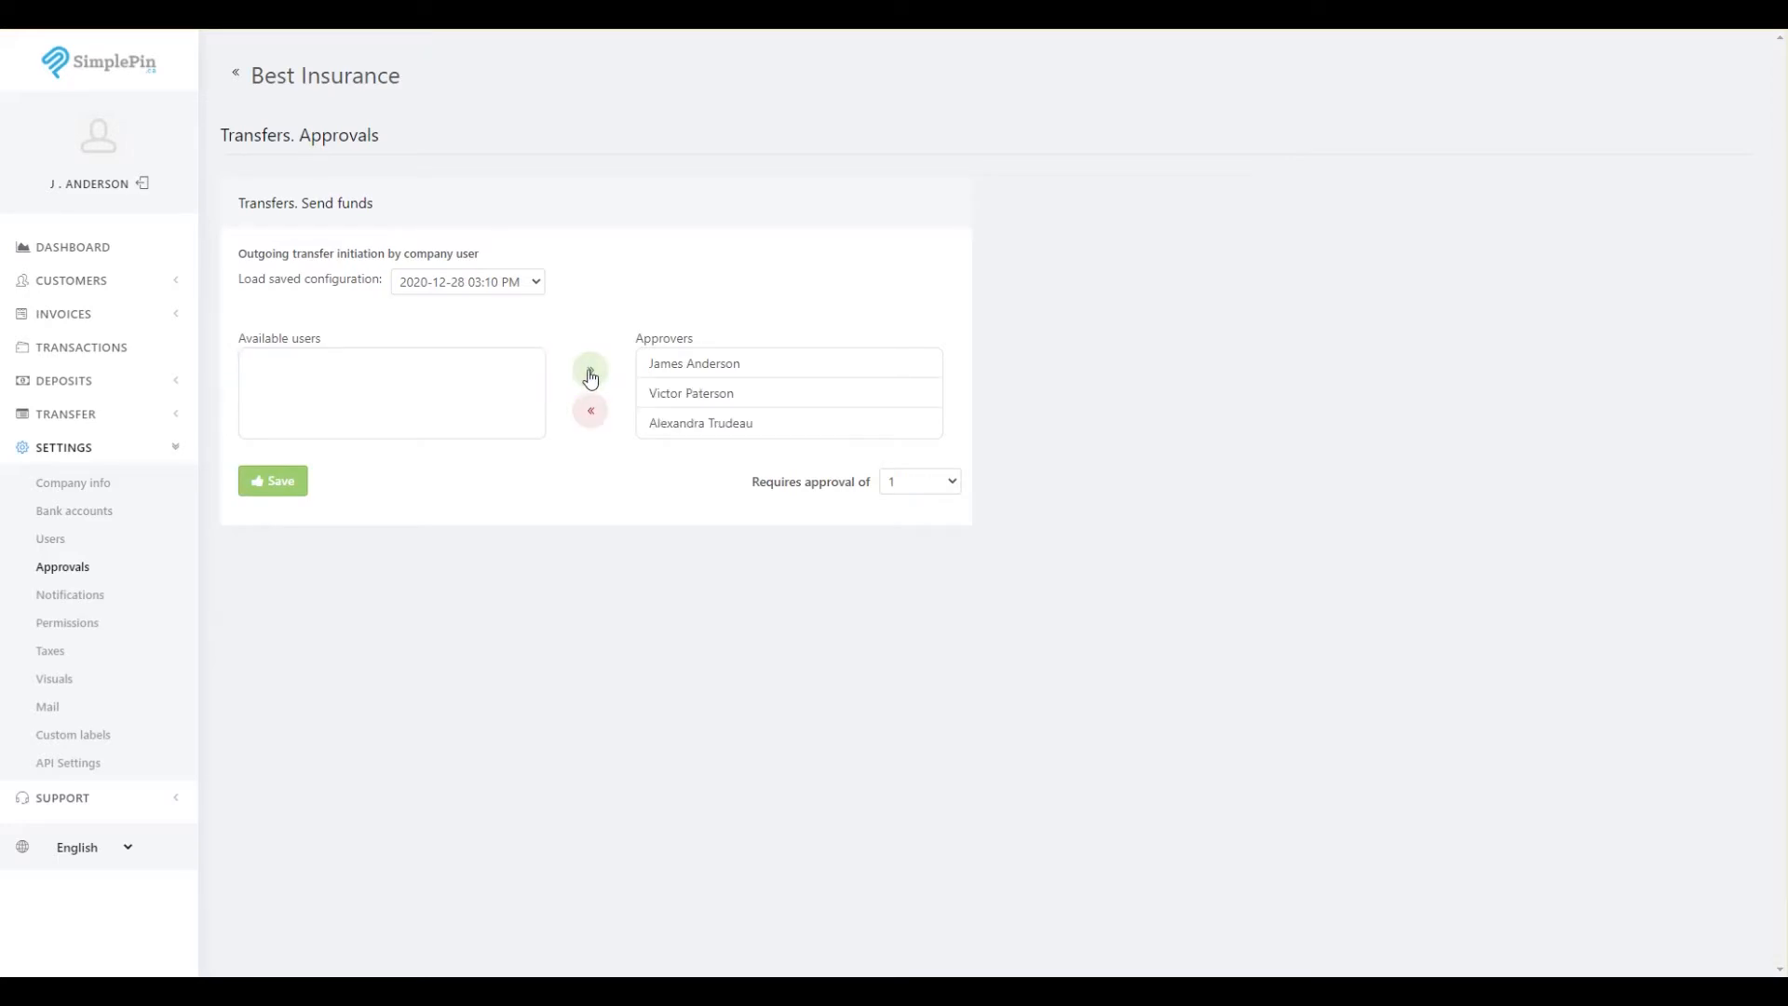
click(951, 486)
click(941, 521)
click(952, 491)
Move the two added users out of the approvers and back to the available users
click(824, 407)
click(590, 410)
click(669, 406)
click(591, 411)
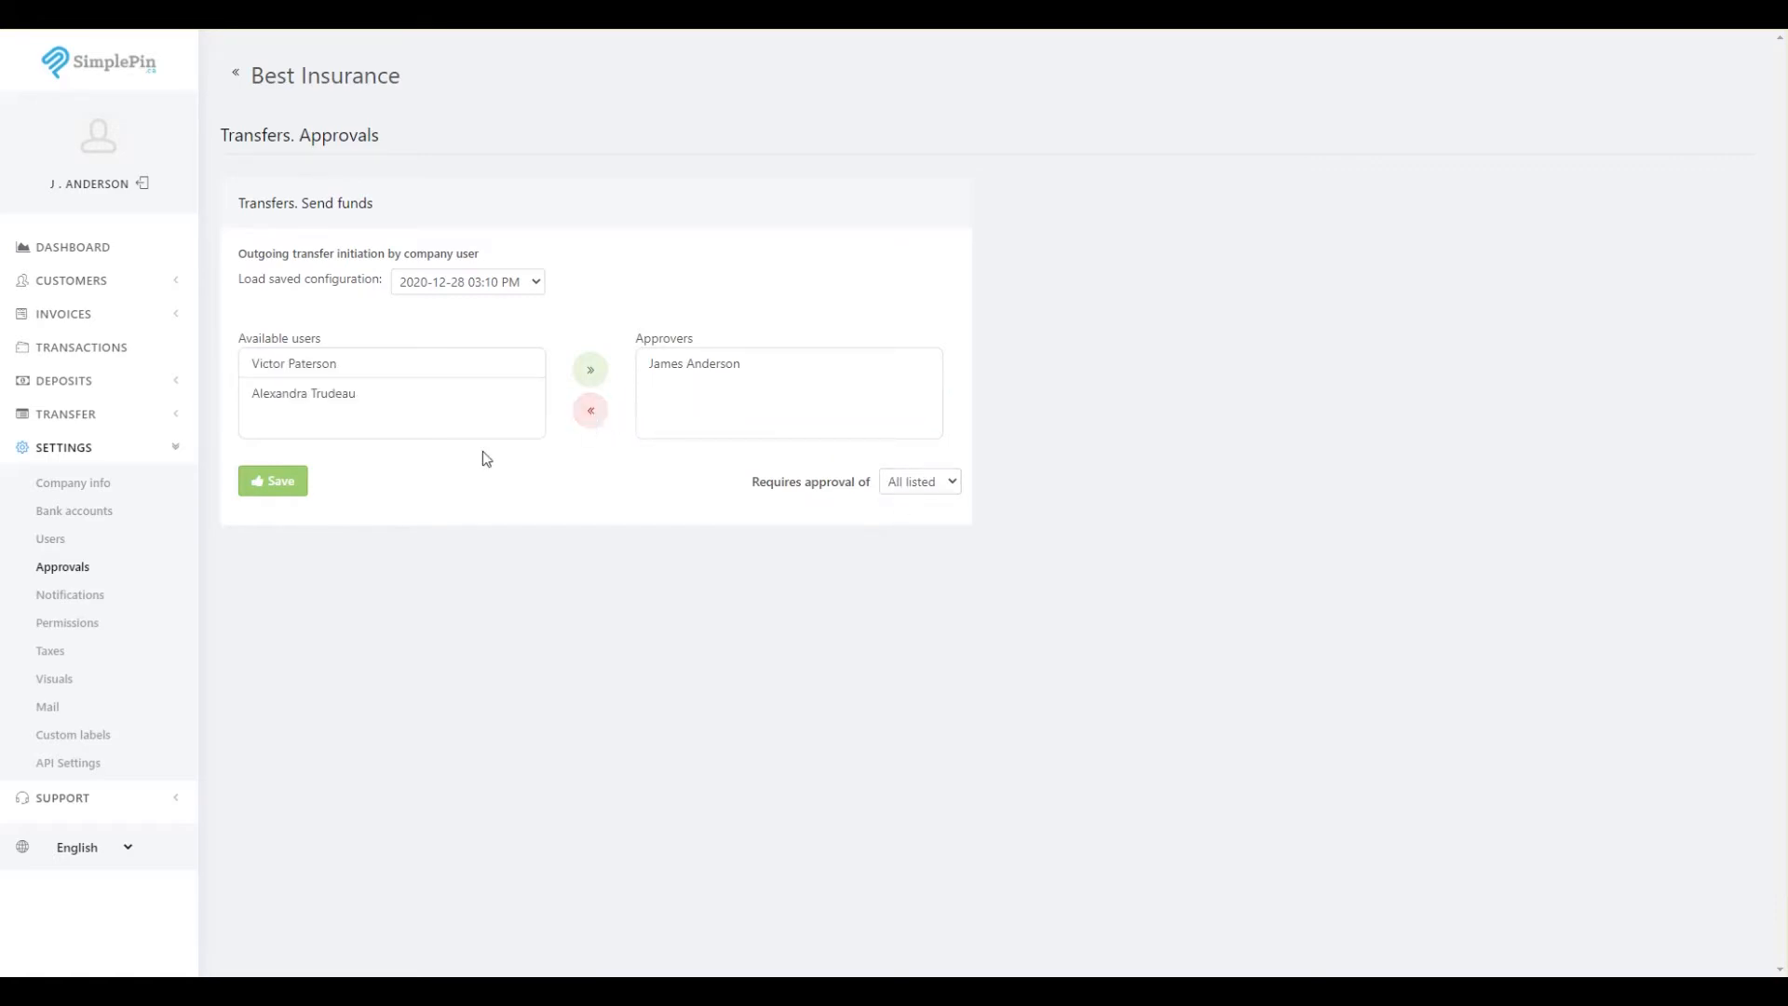
Keep the approval requirement at All listed and save the outgoing transfer approvals configuration
click(926, 490)
click(928, 494)
click(272, 484)
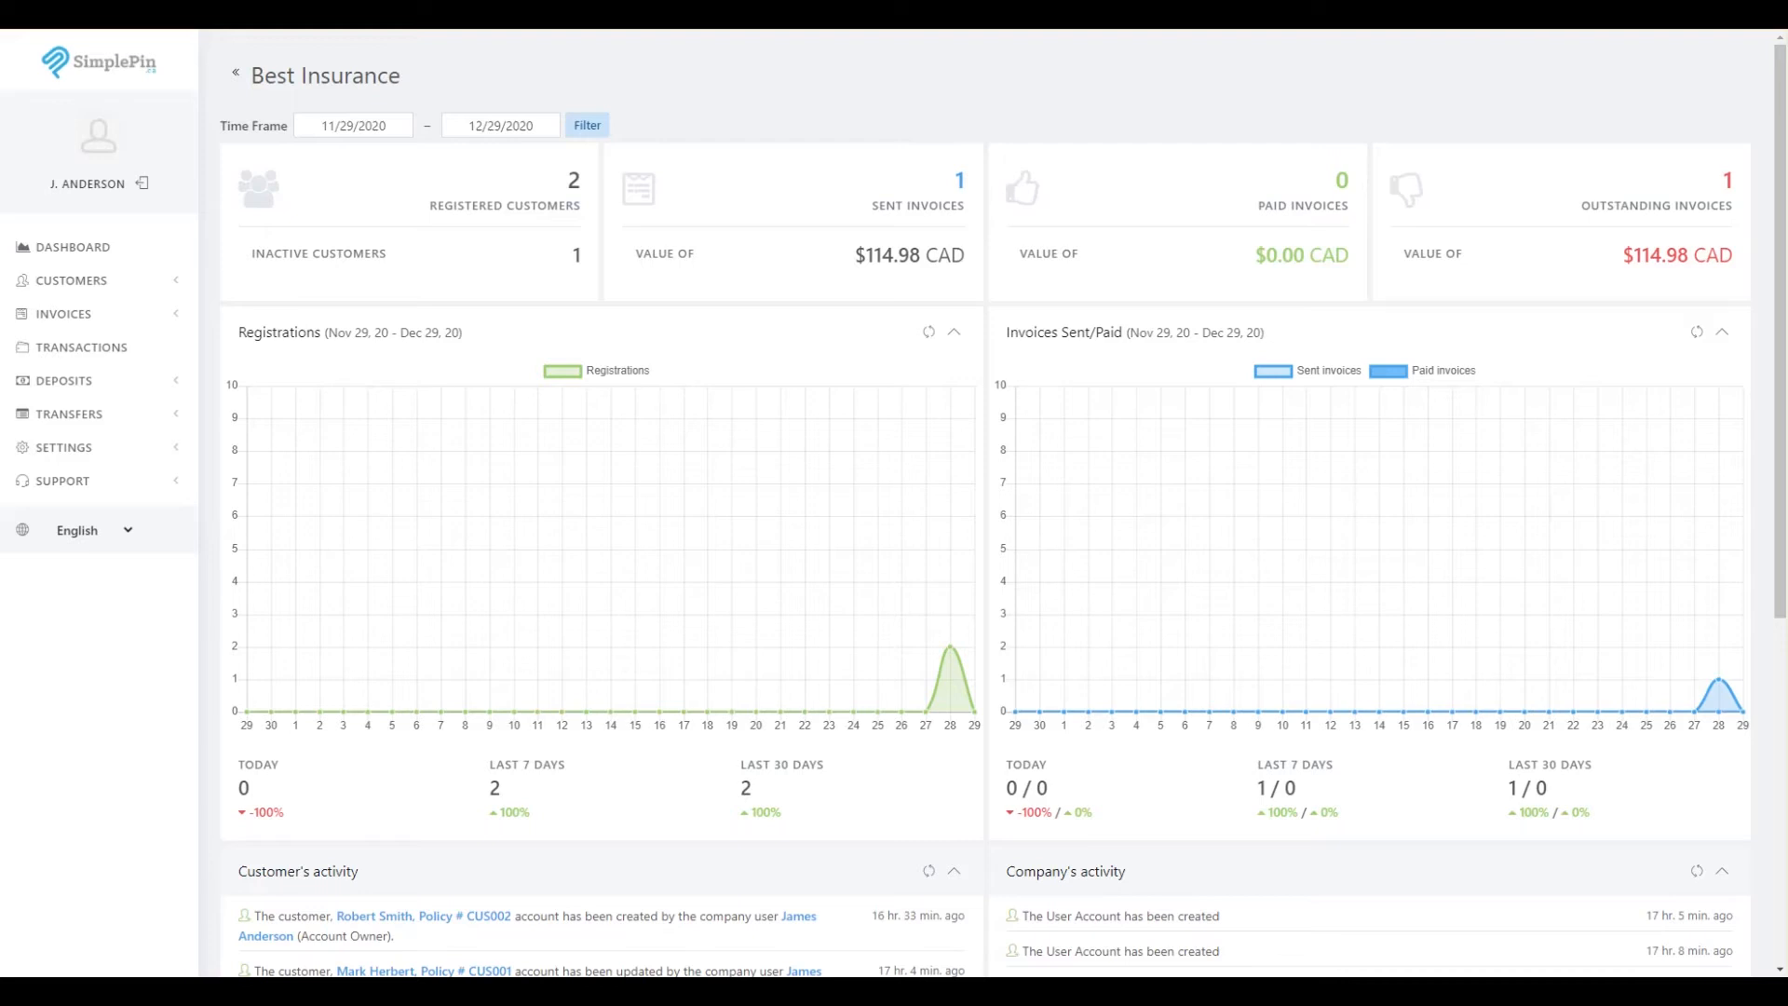
Start a new send-funds transfer with transfer number TRO03 and the Scotiabank account as its source
click(65, 413)
click(61, 478)
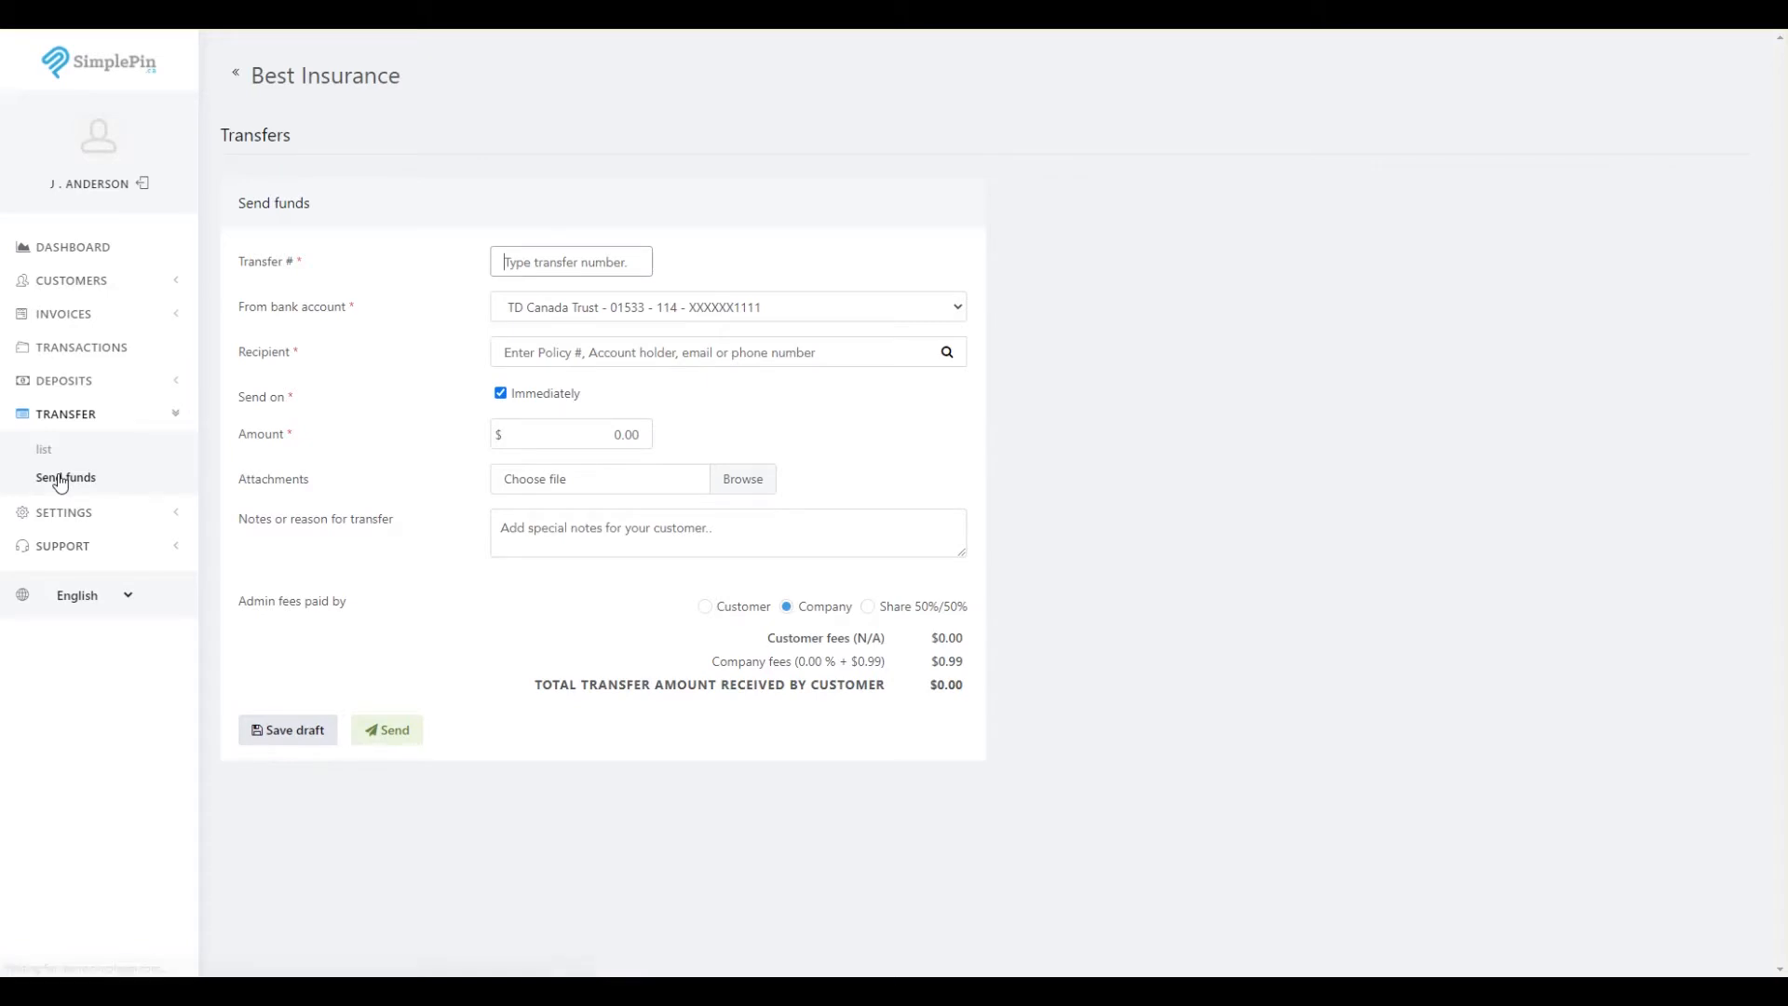
click(593, 271)
text(TRO03)
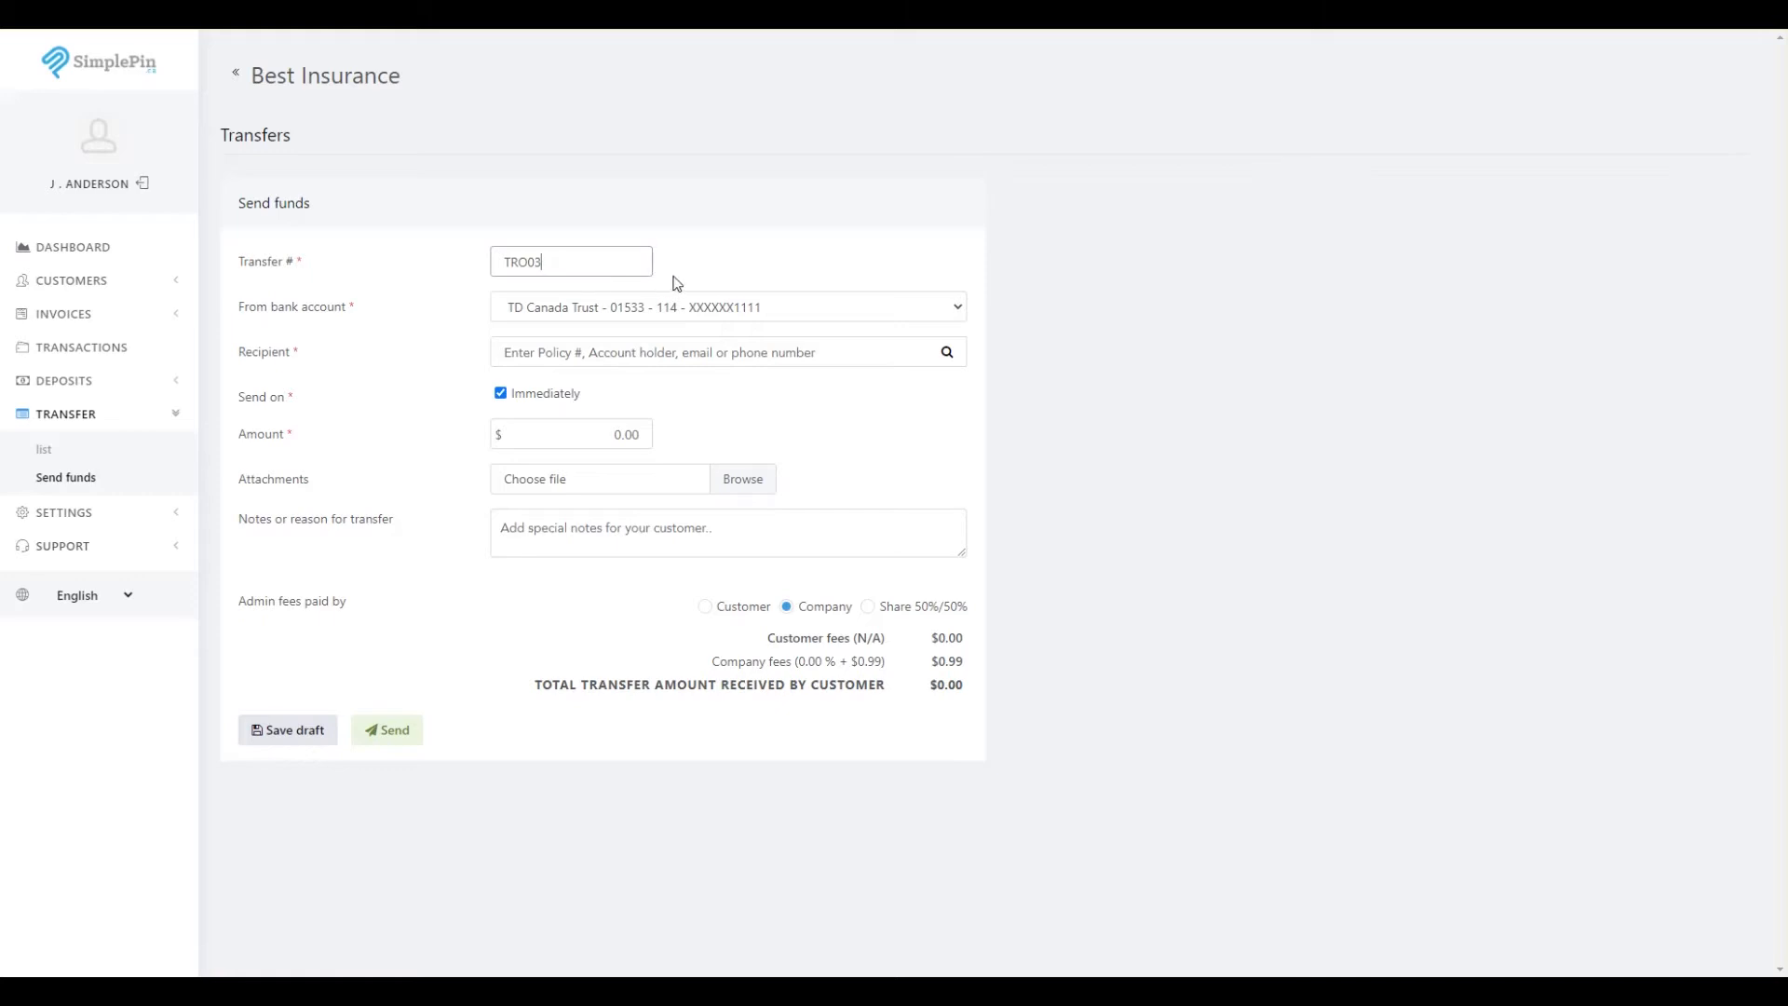
click(853, 316)
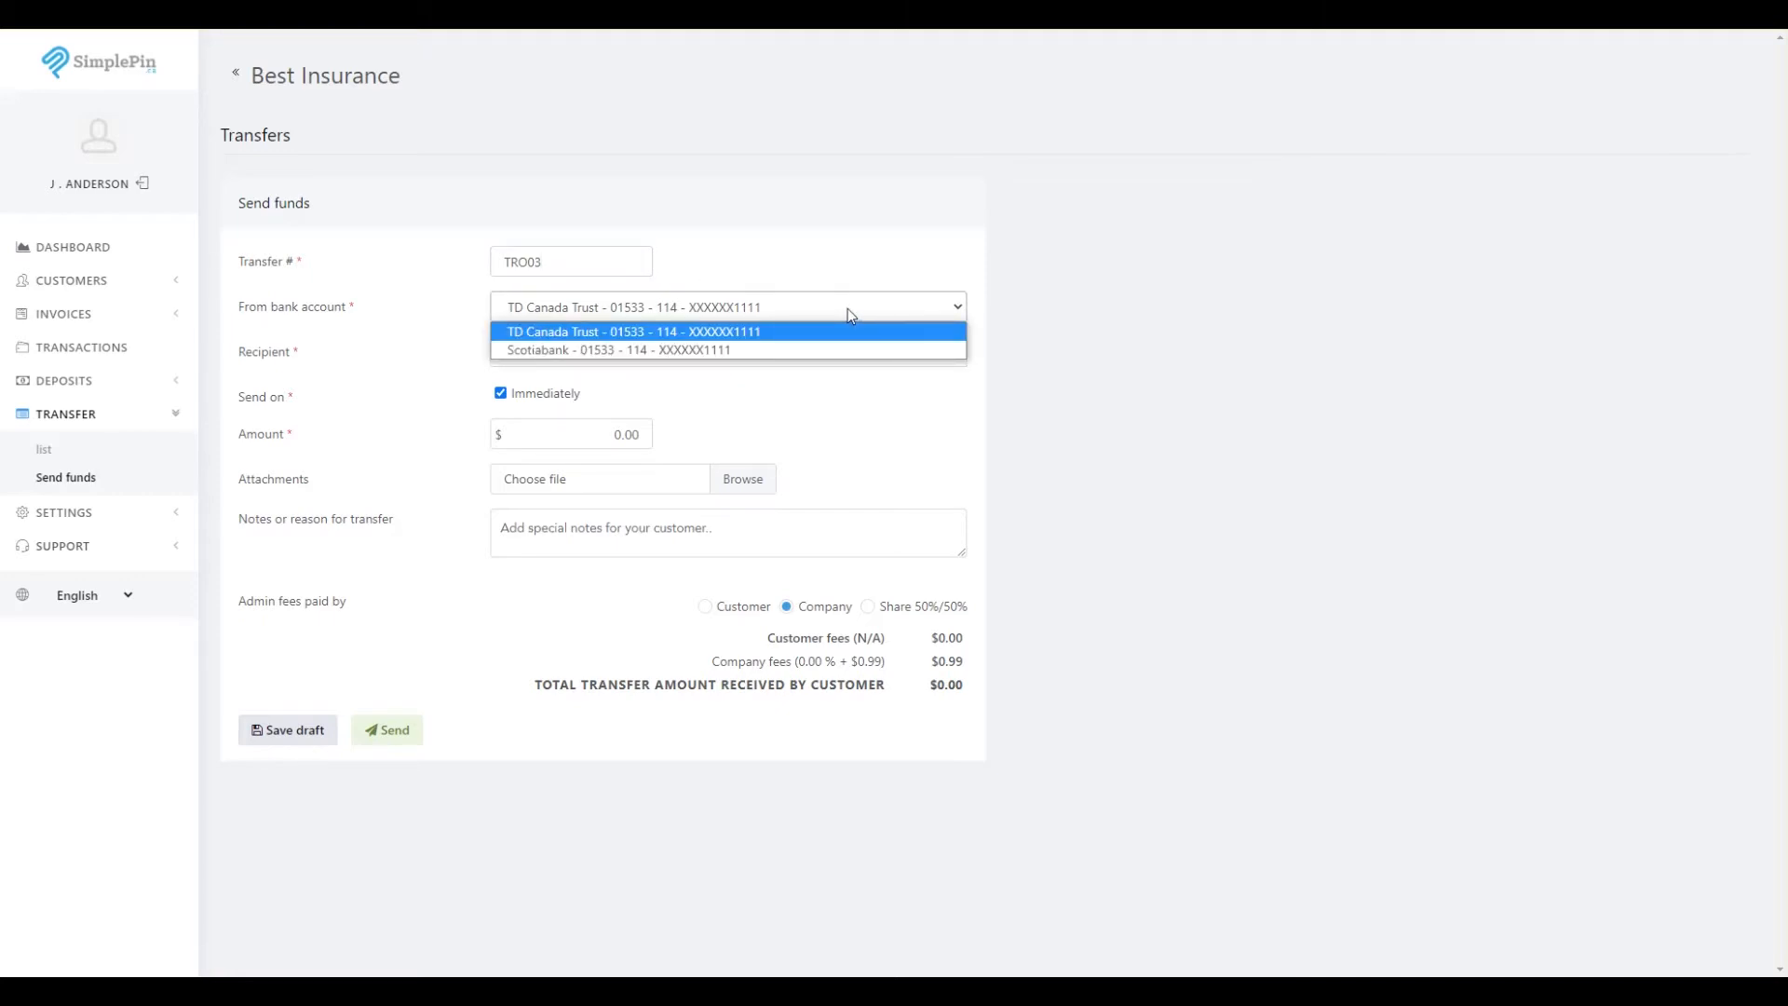
click(798, 354)
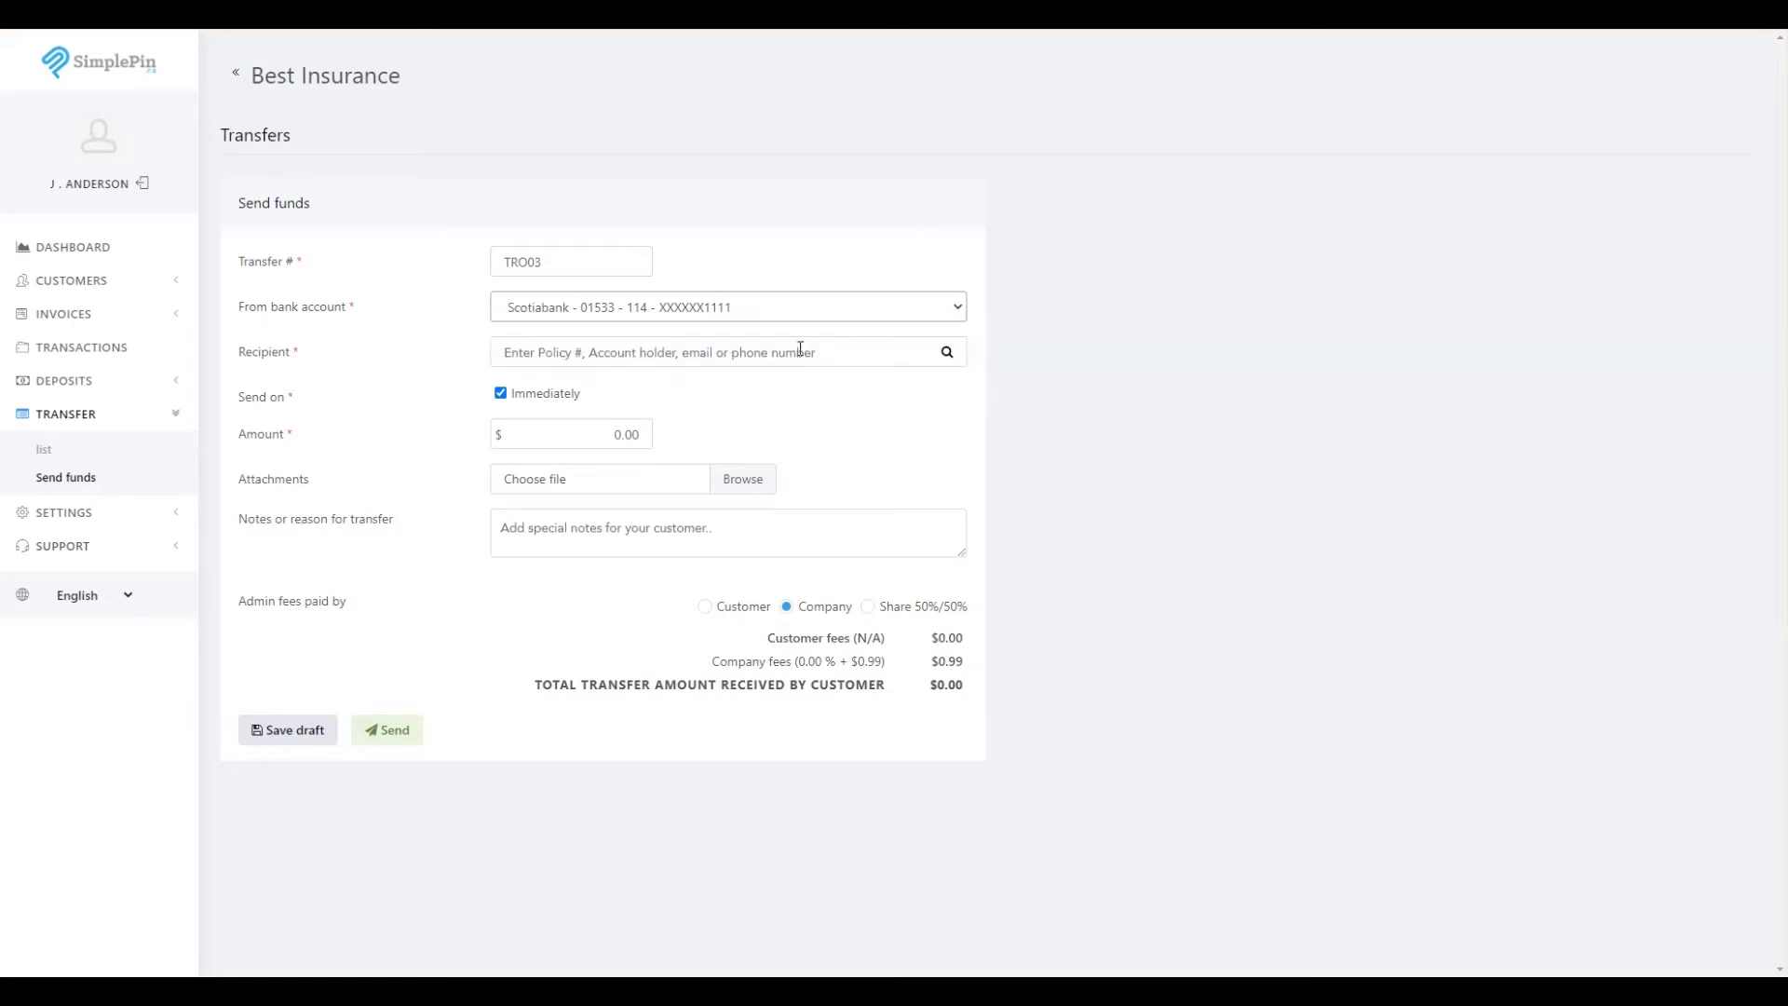
click(800, 349)
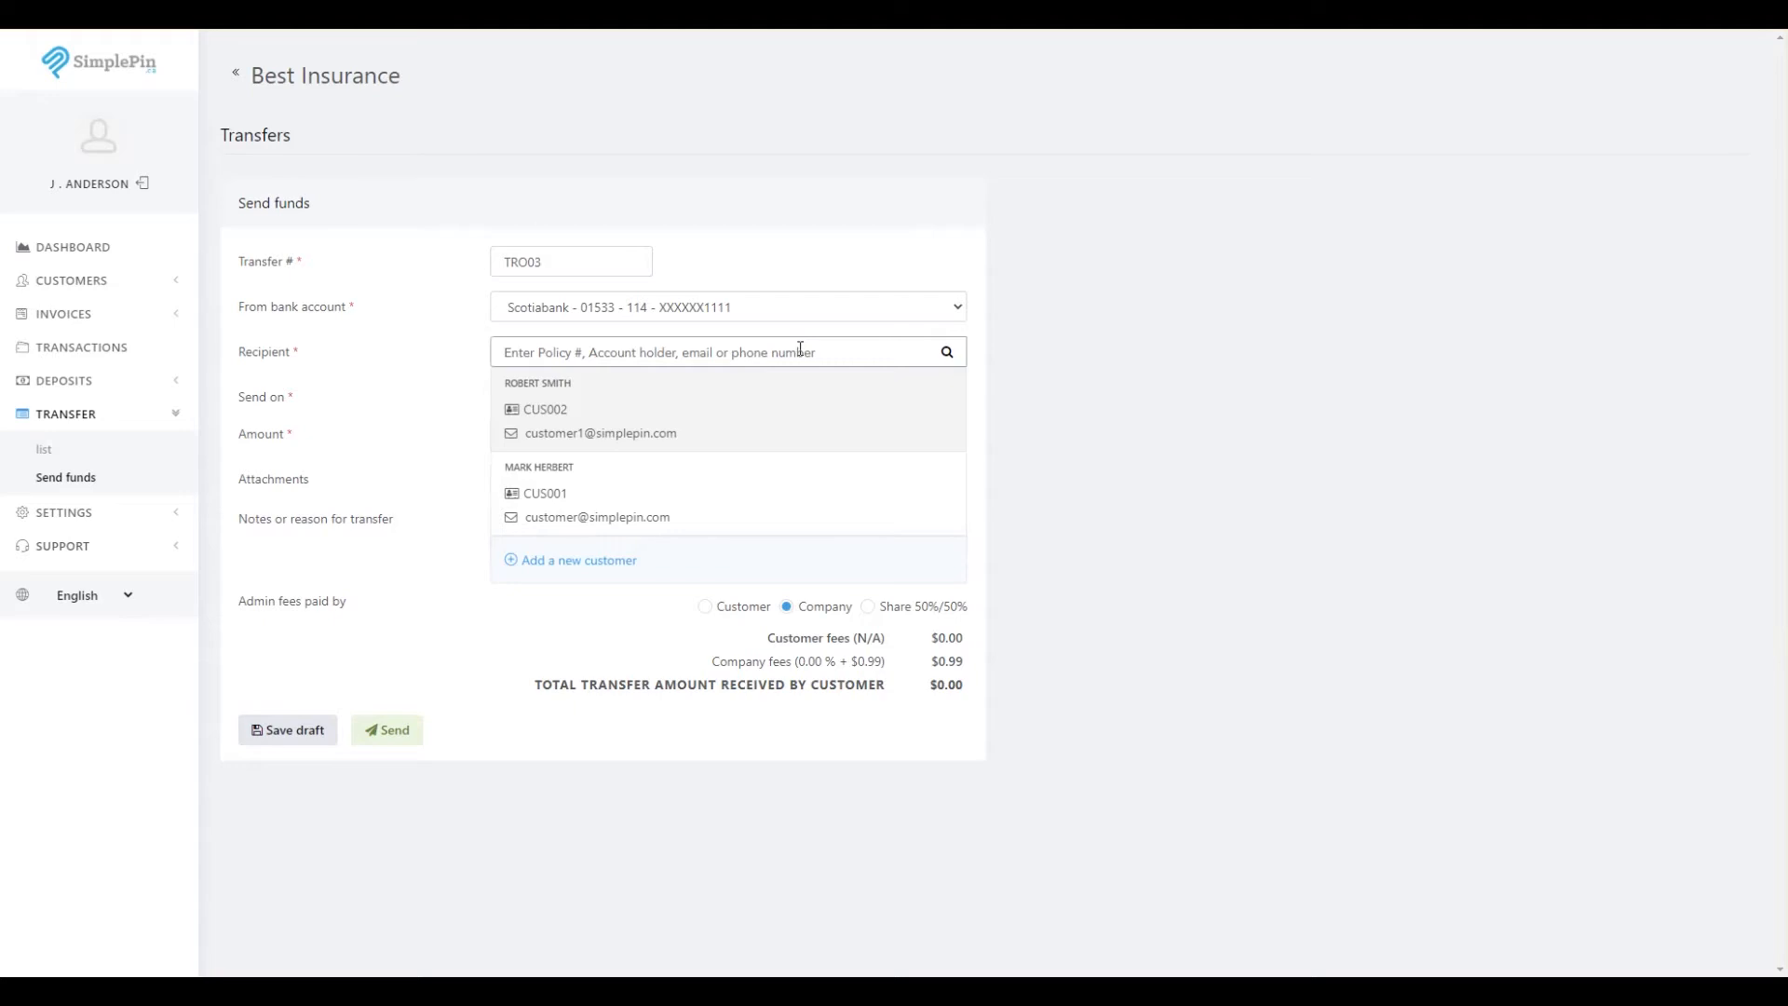
click(917, 349)
click(647, 561)
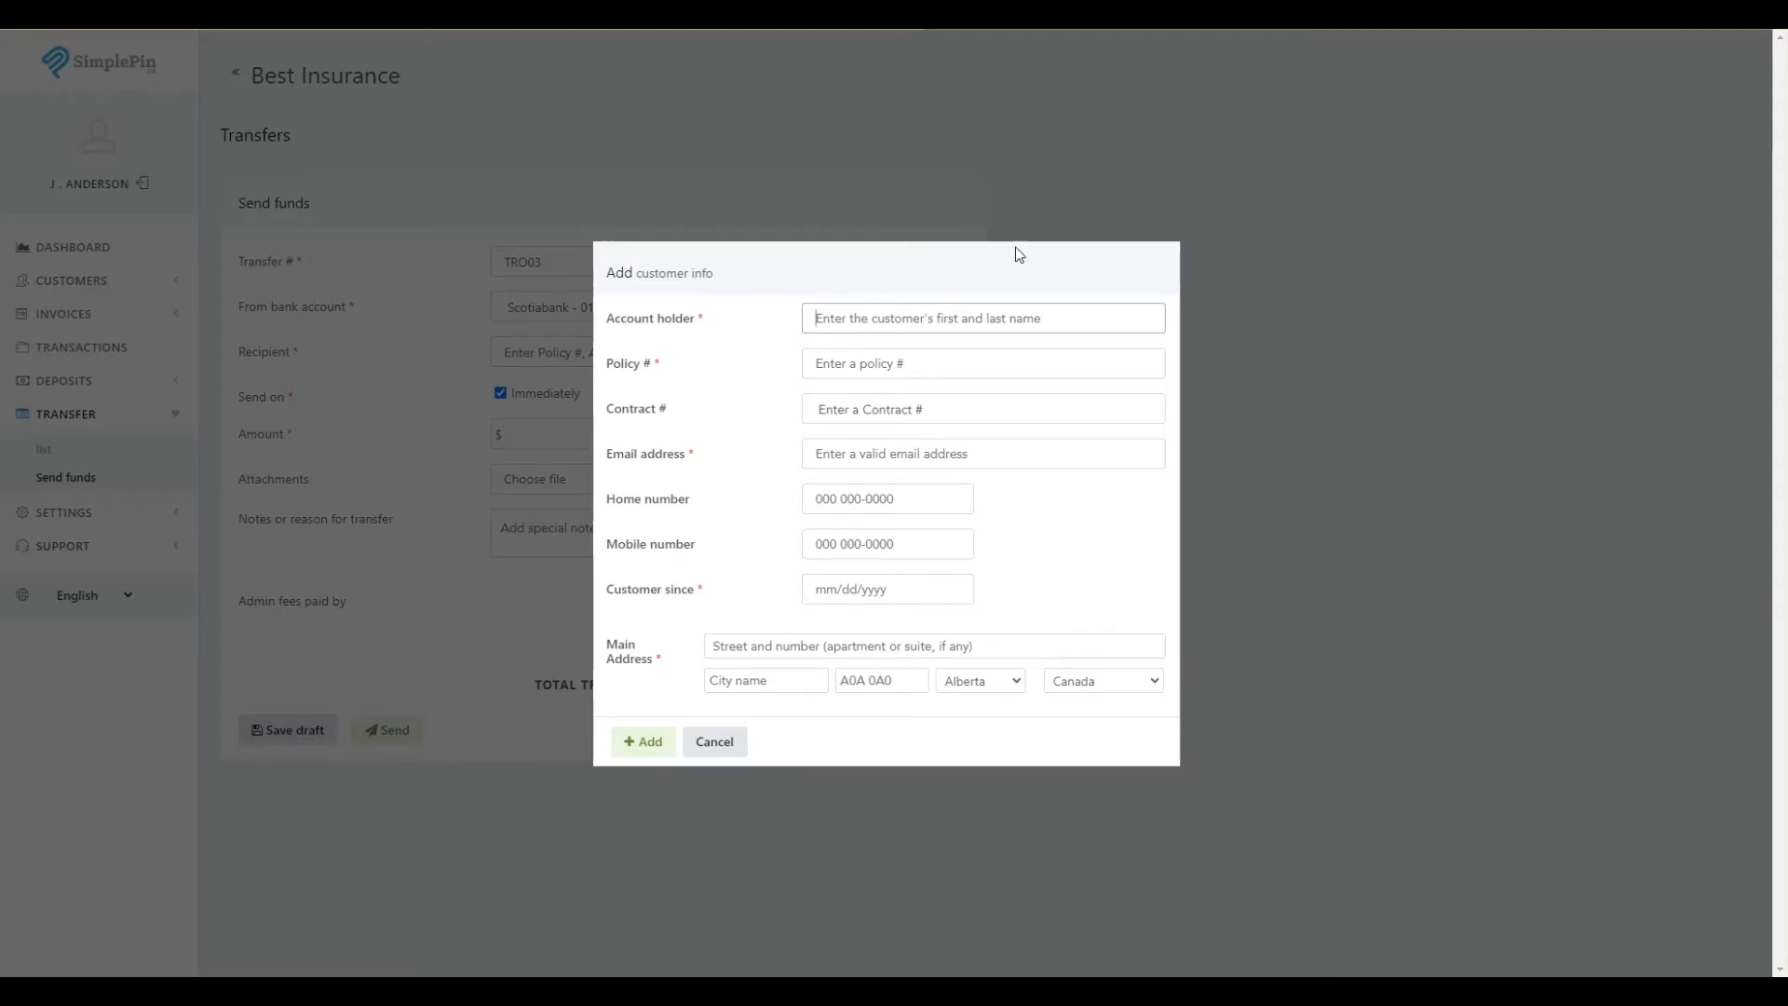
click(722, 741)
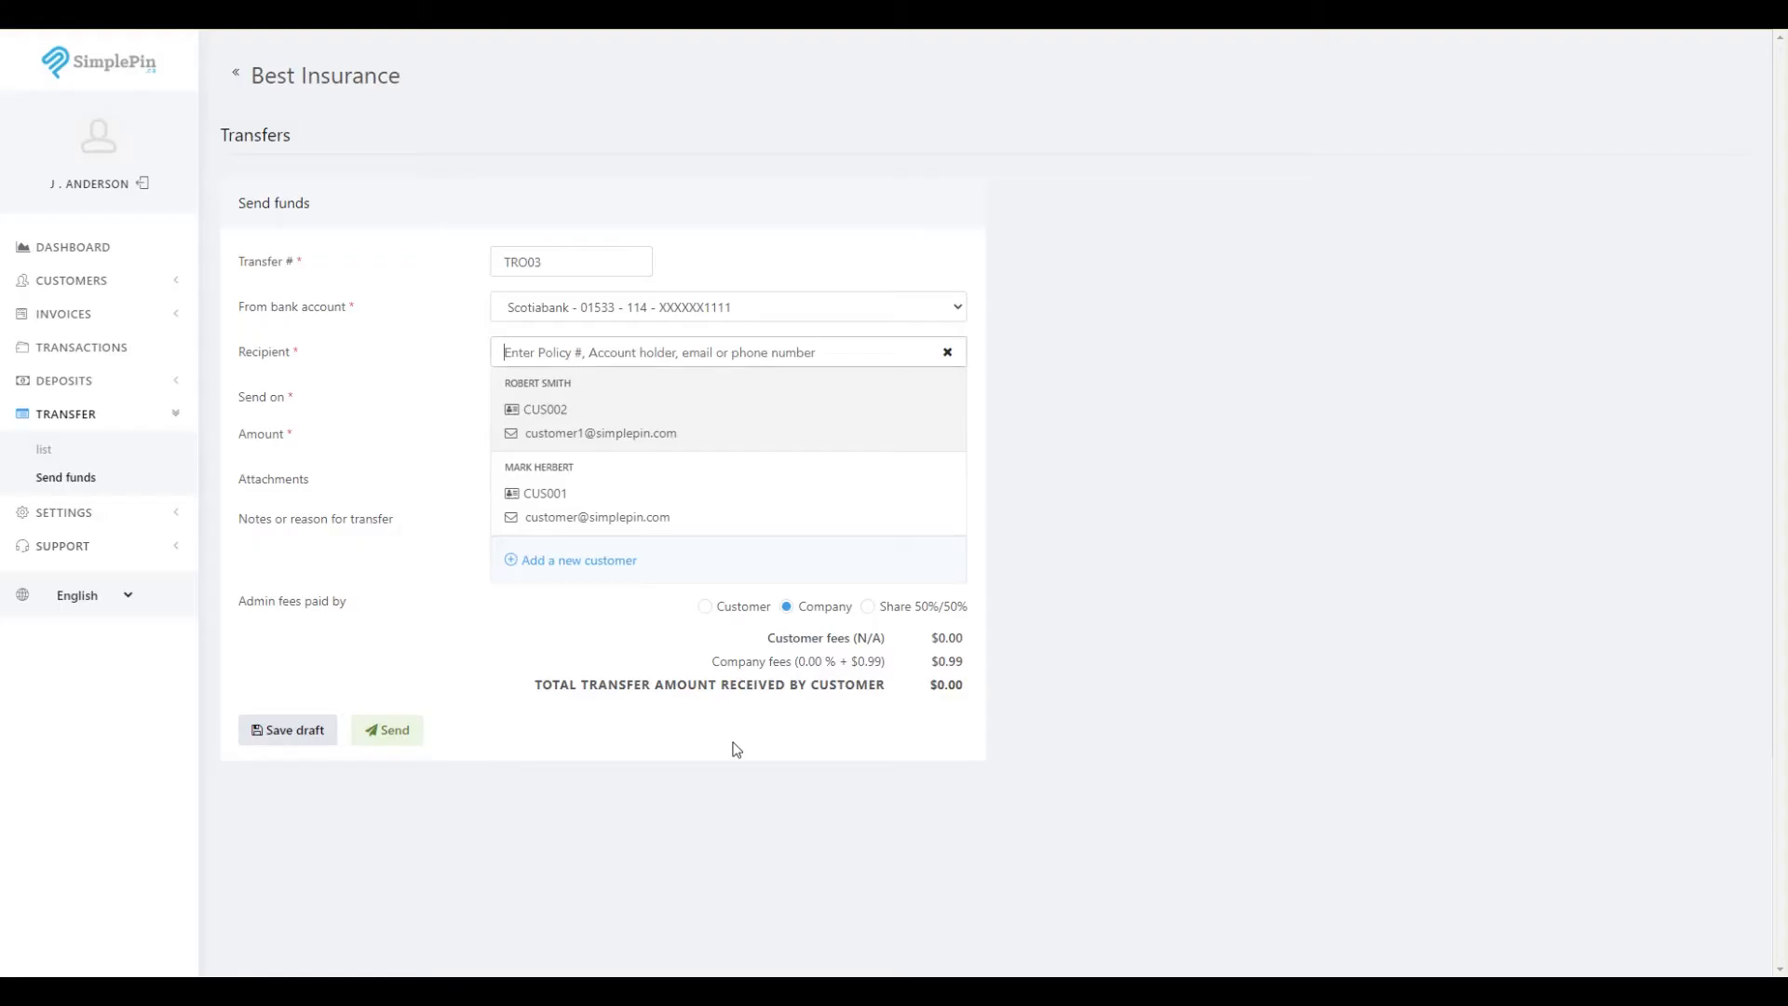
Select the existing customer as recipient and choose to add their transit, institution and bank account manually
click(881, 394)
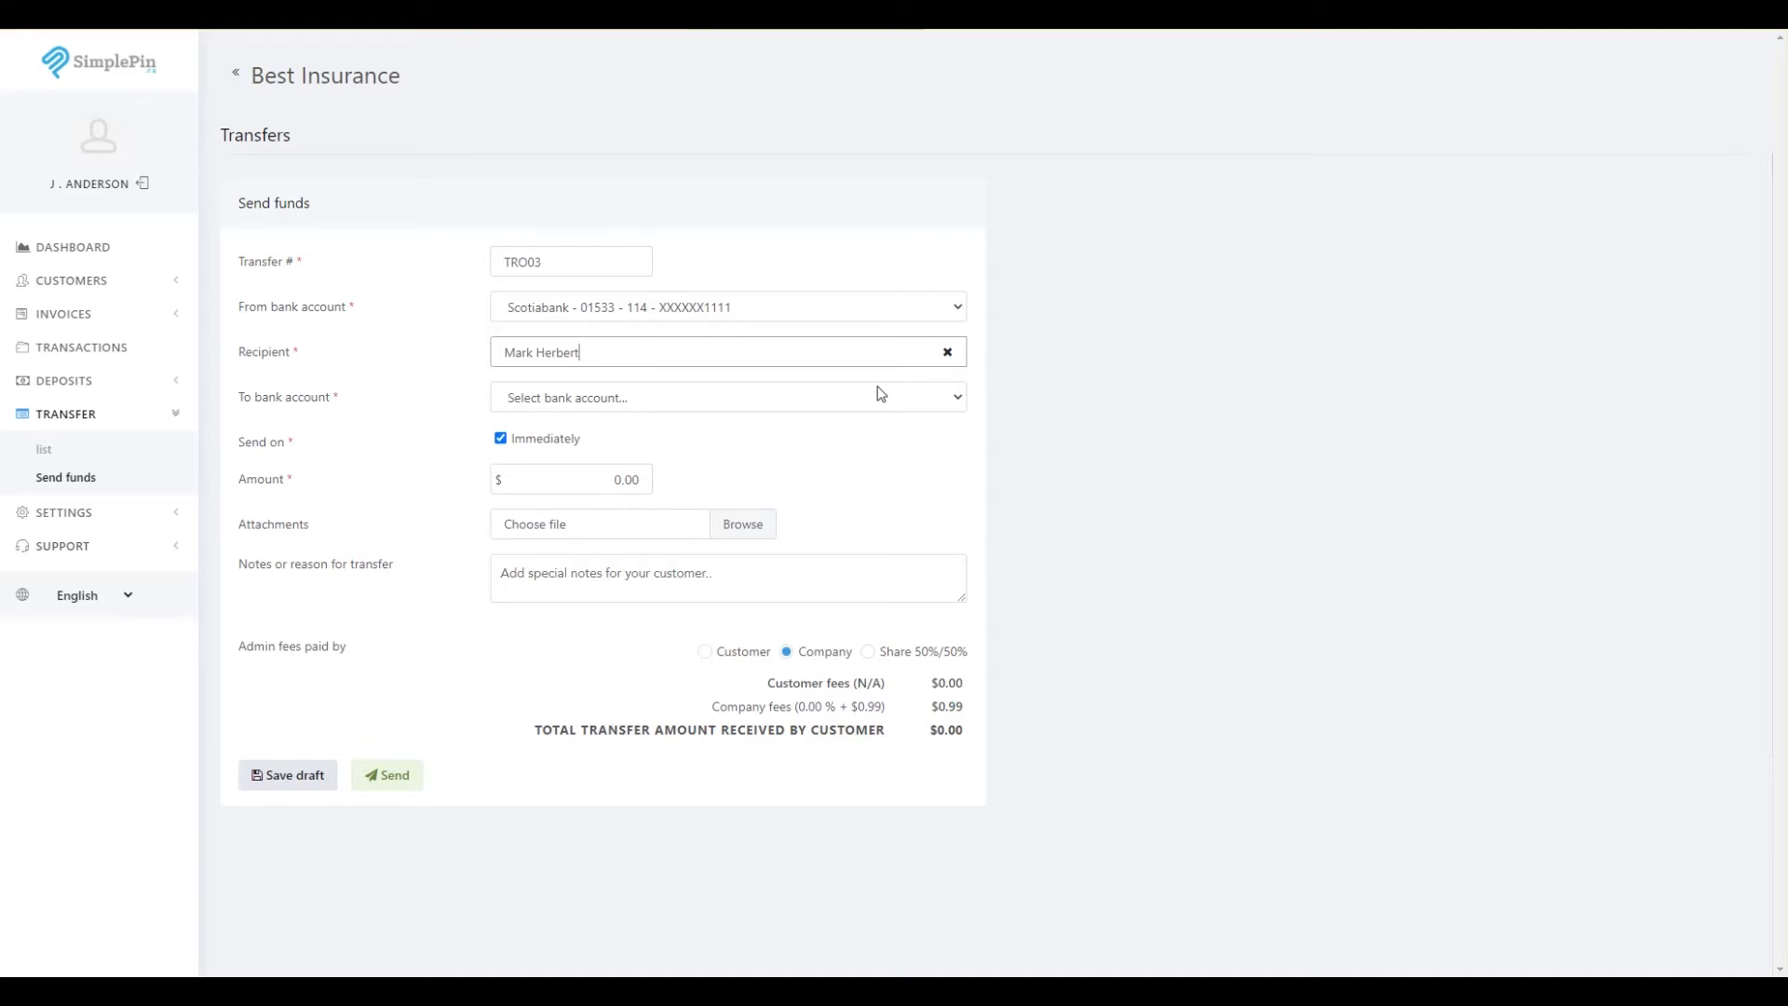
click(957, 397)
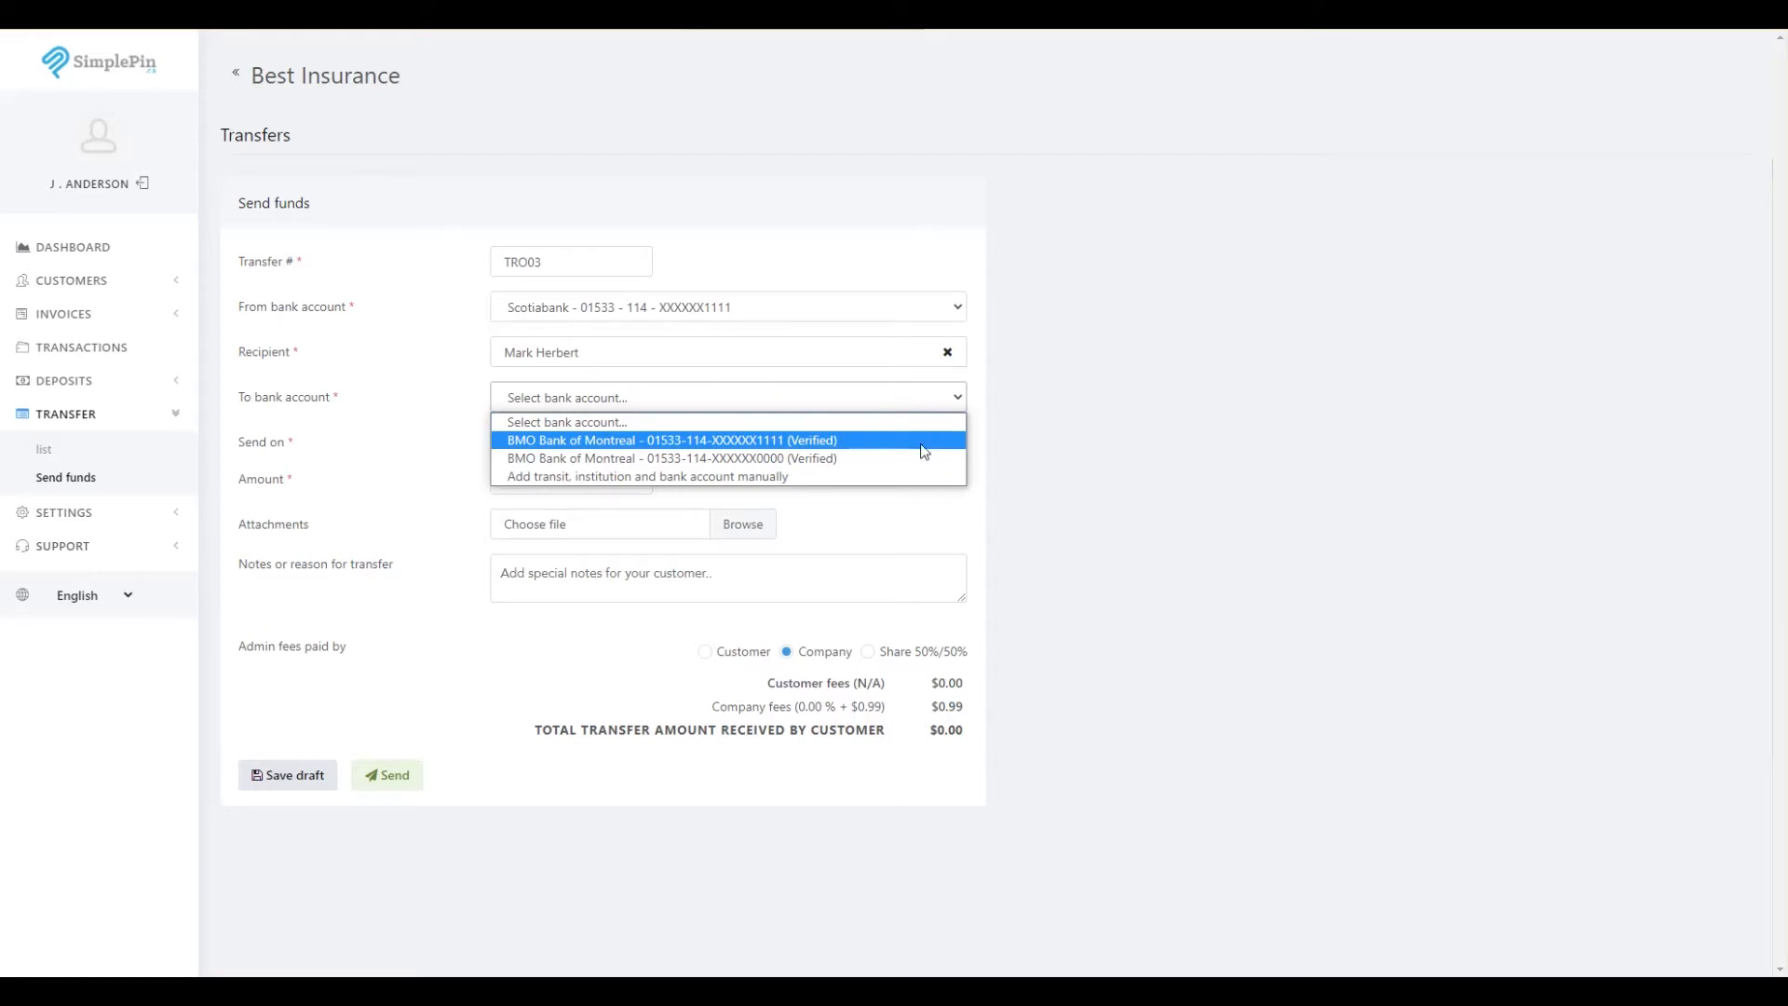
click(916, 477)
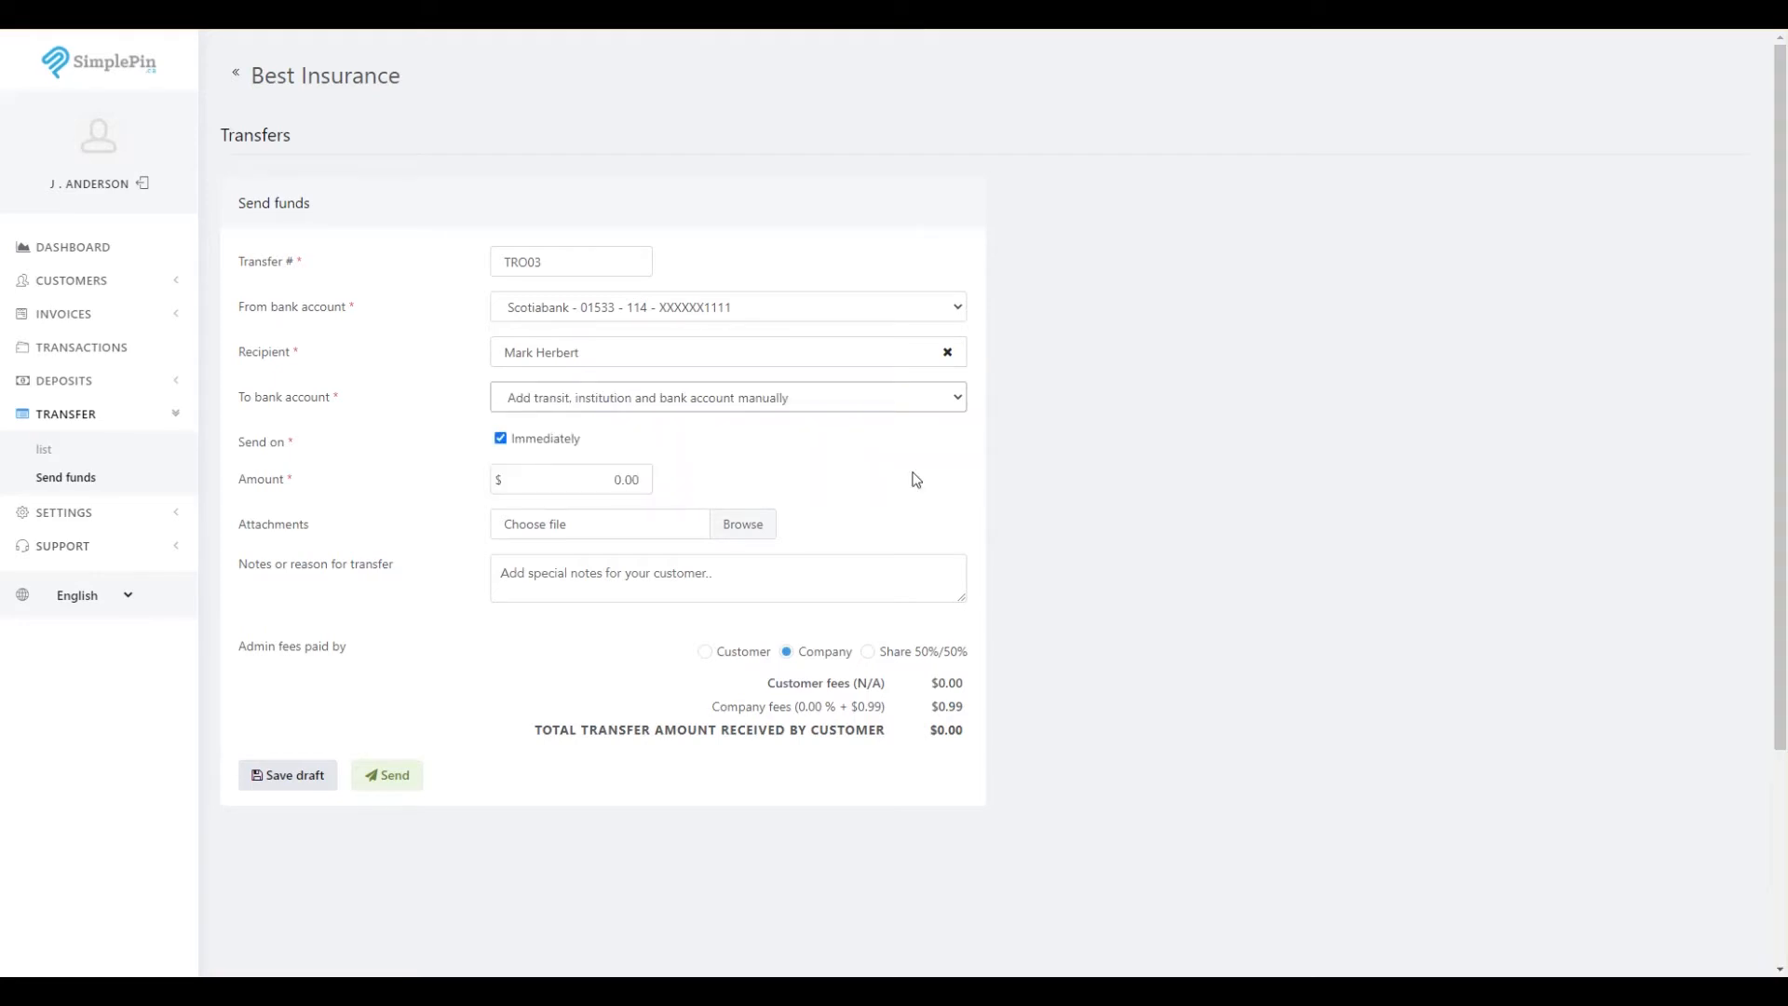
Add the customer's 003 - Royal Bank of Canada account with its transit and account numbers, and use it as the destination
click(857, 177)
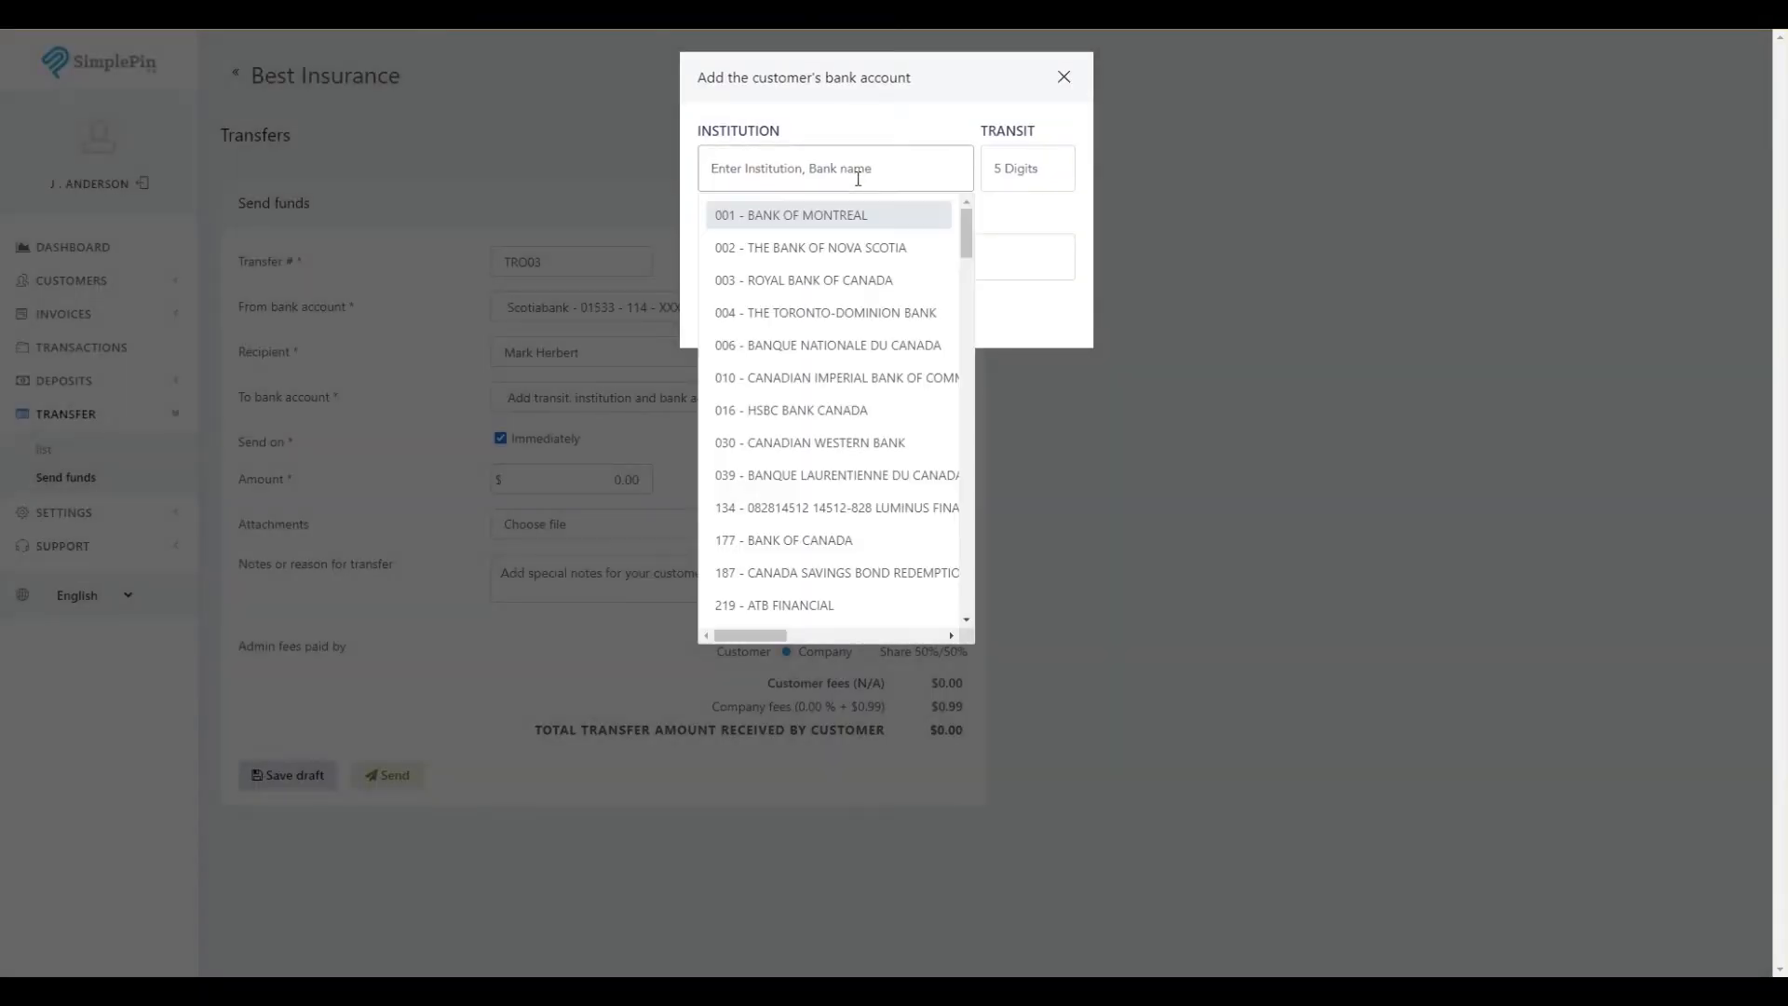
click(810, 280)
click(1030, 170)
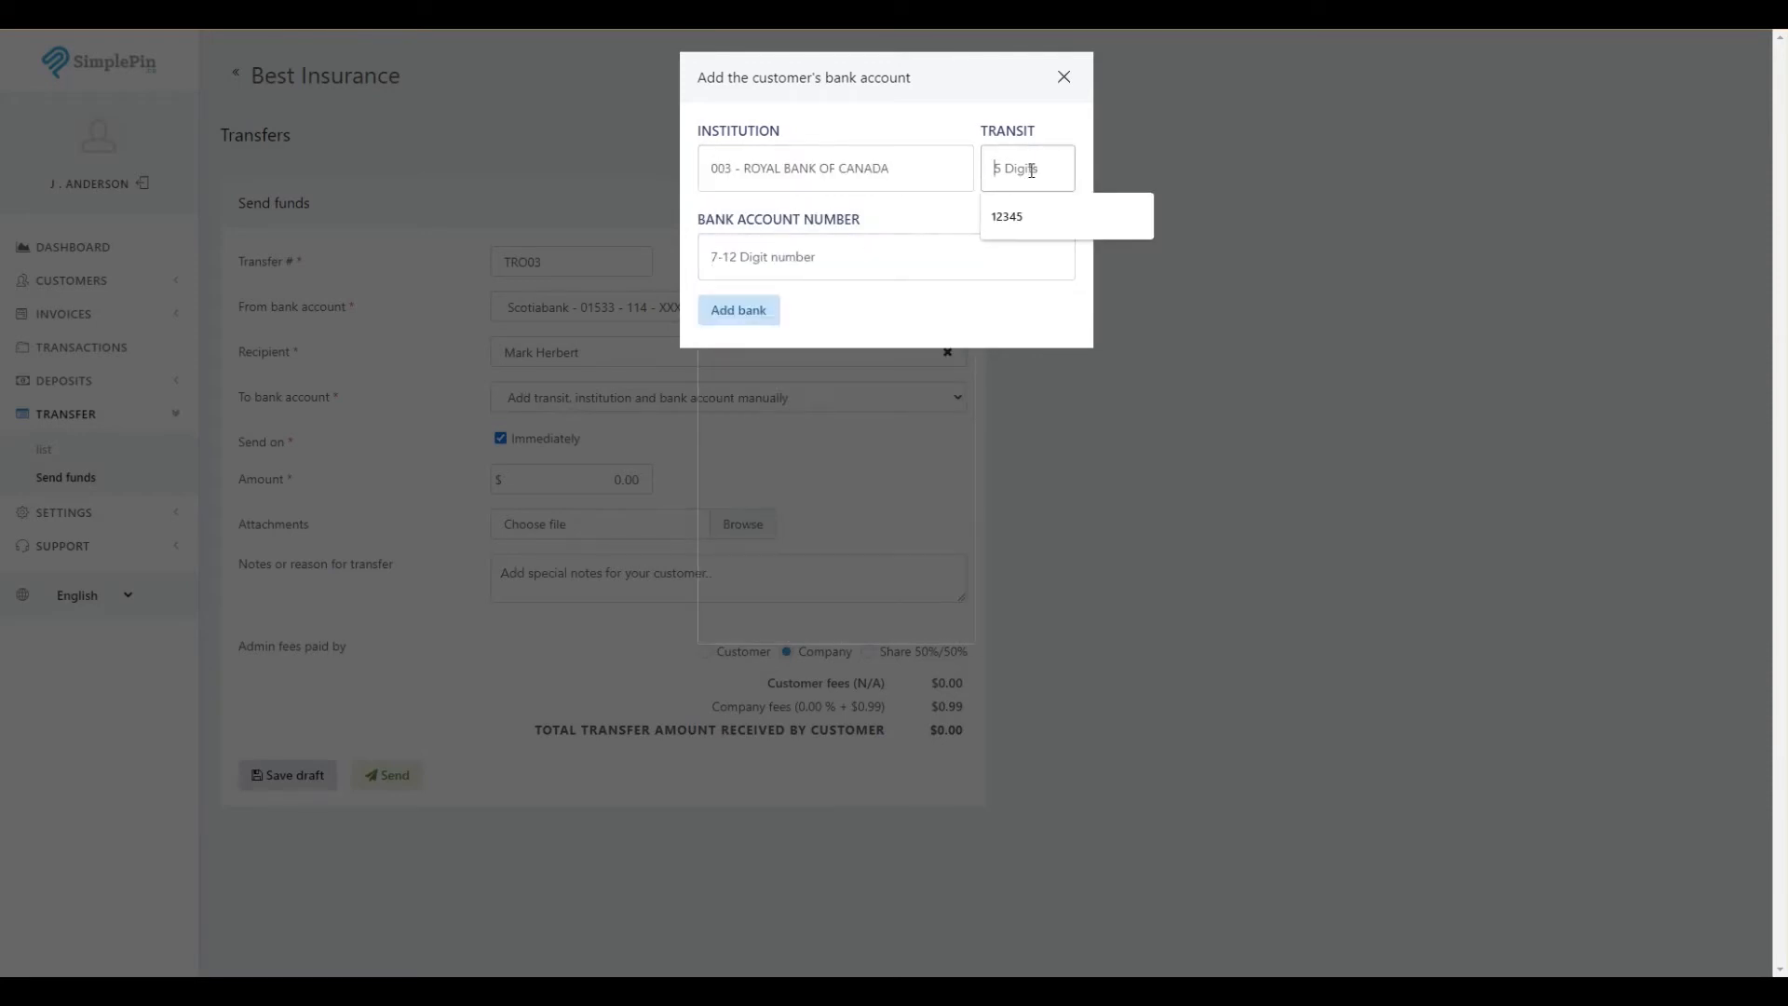
text(12345)
click(929, 273)
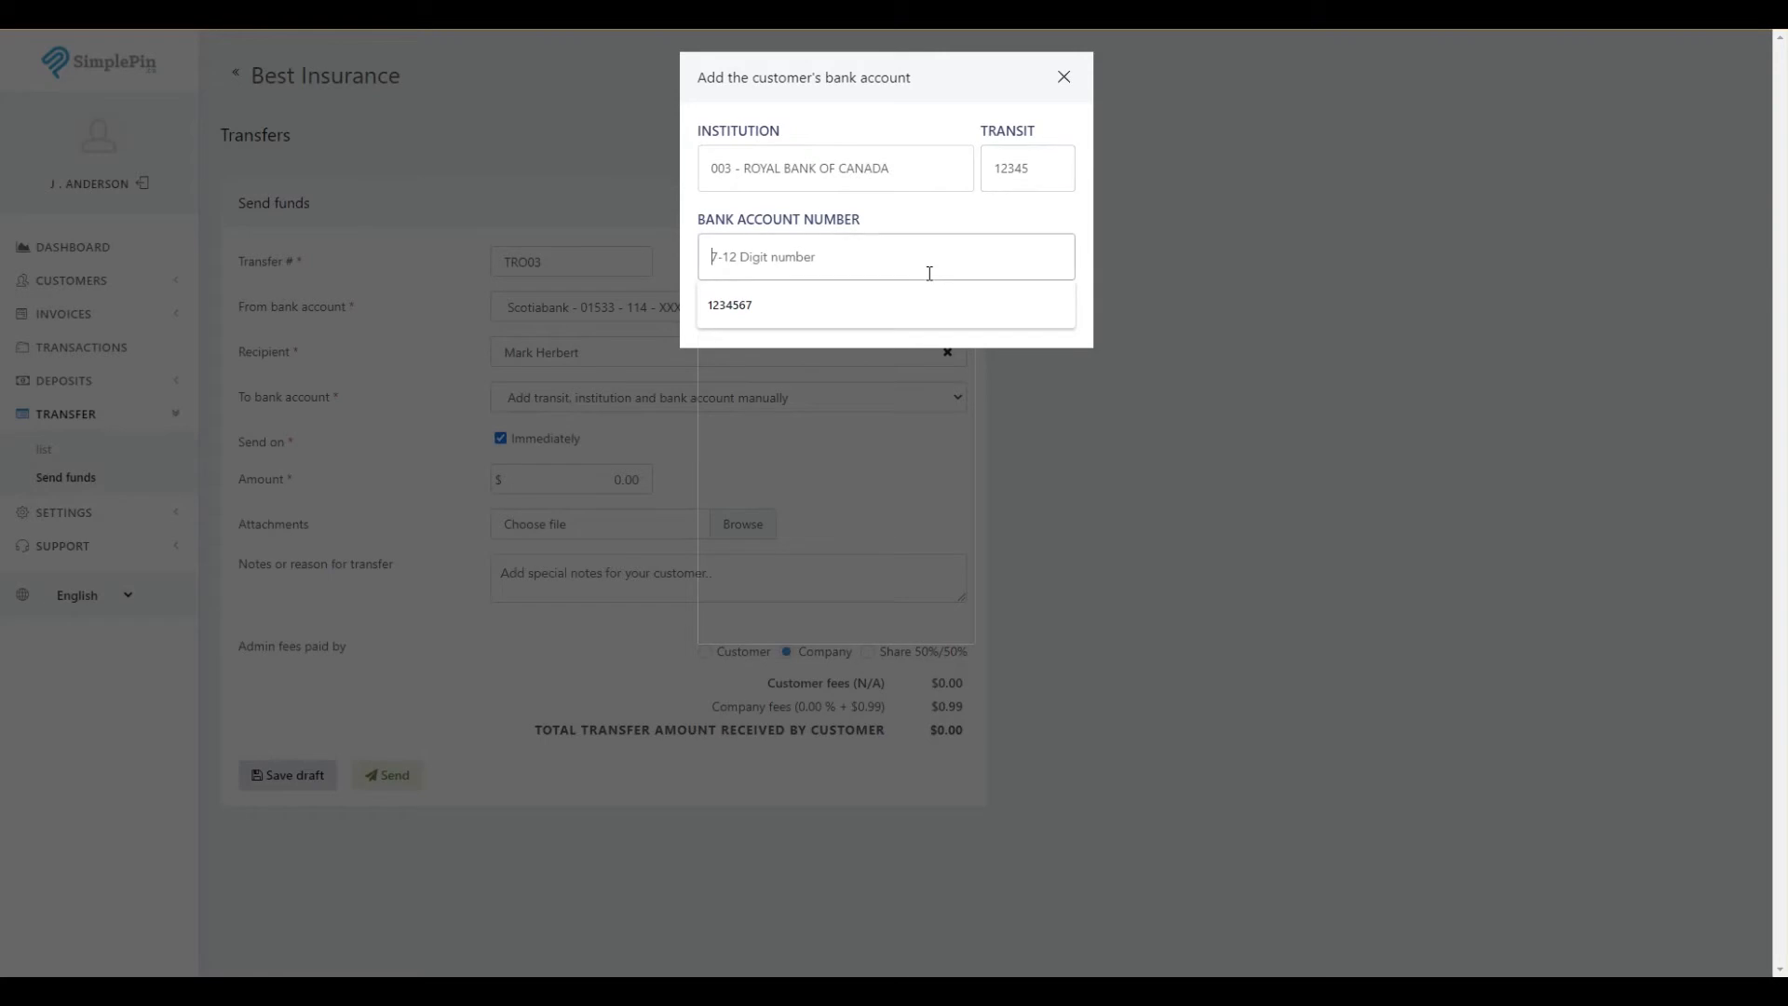
text(1234567)
click(758, 315)
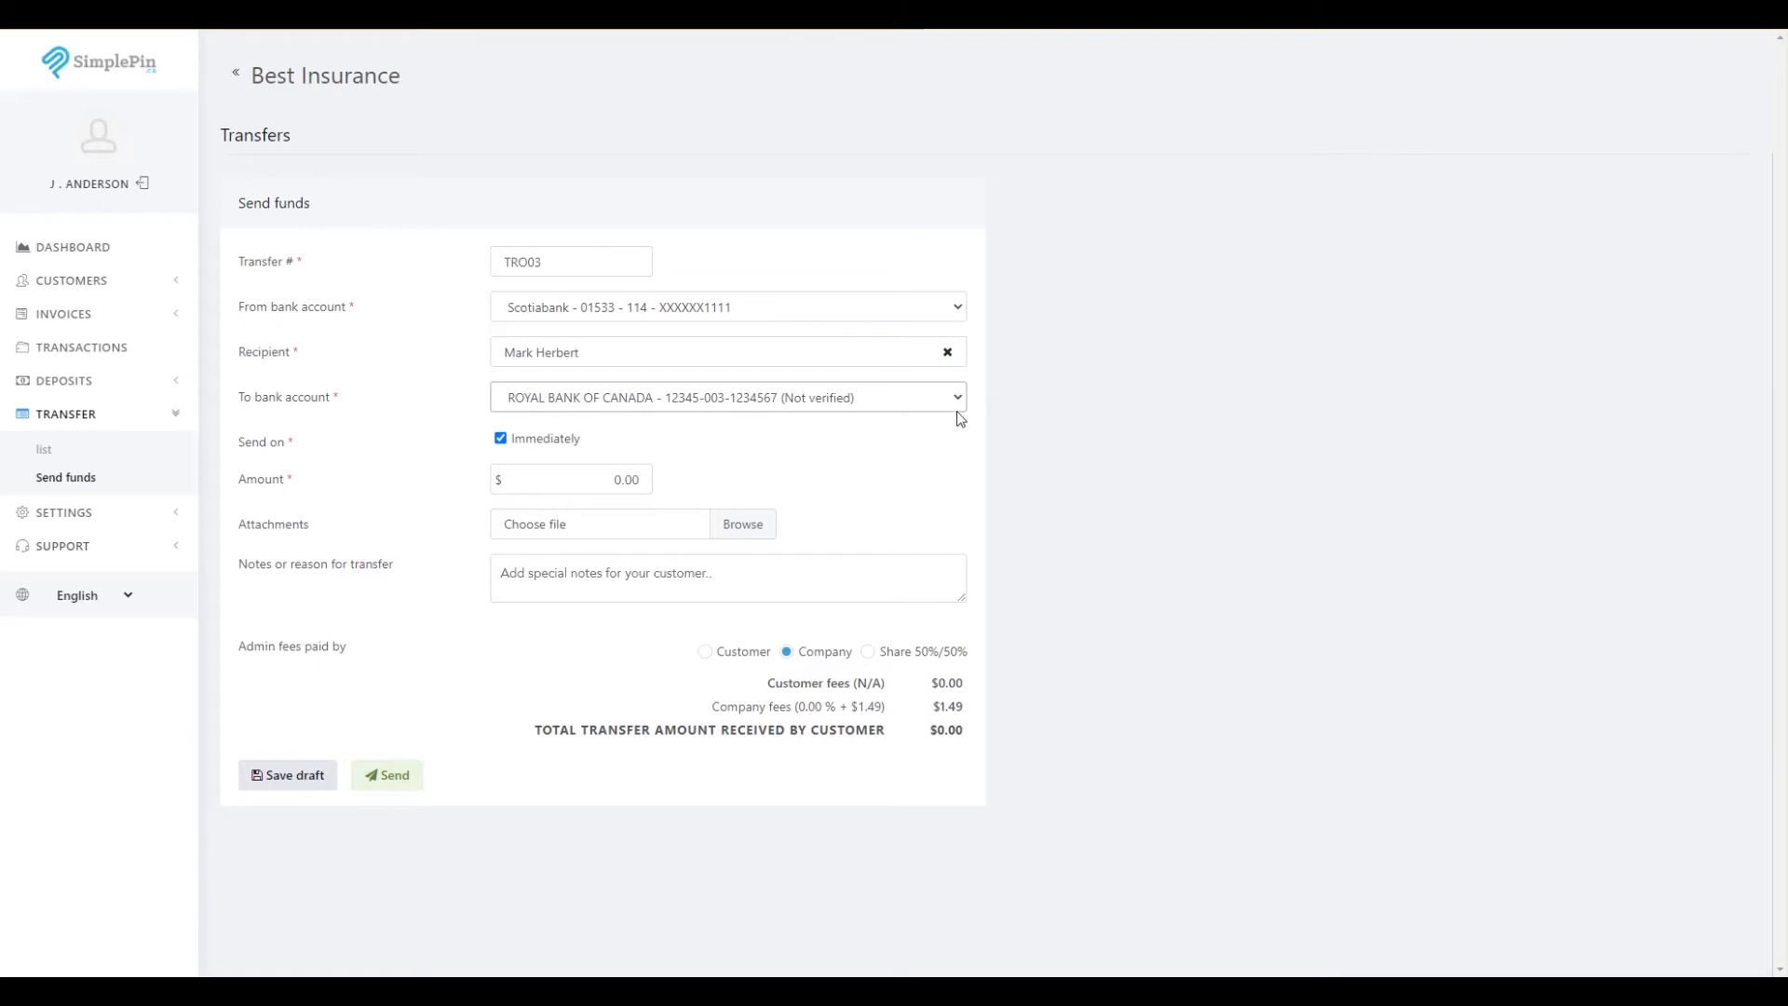
click(957, 399)
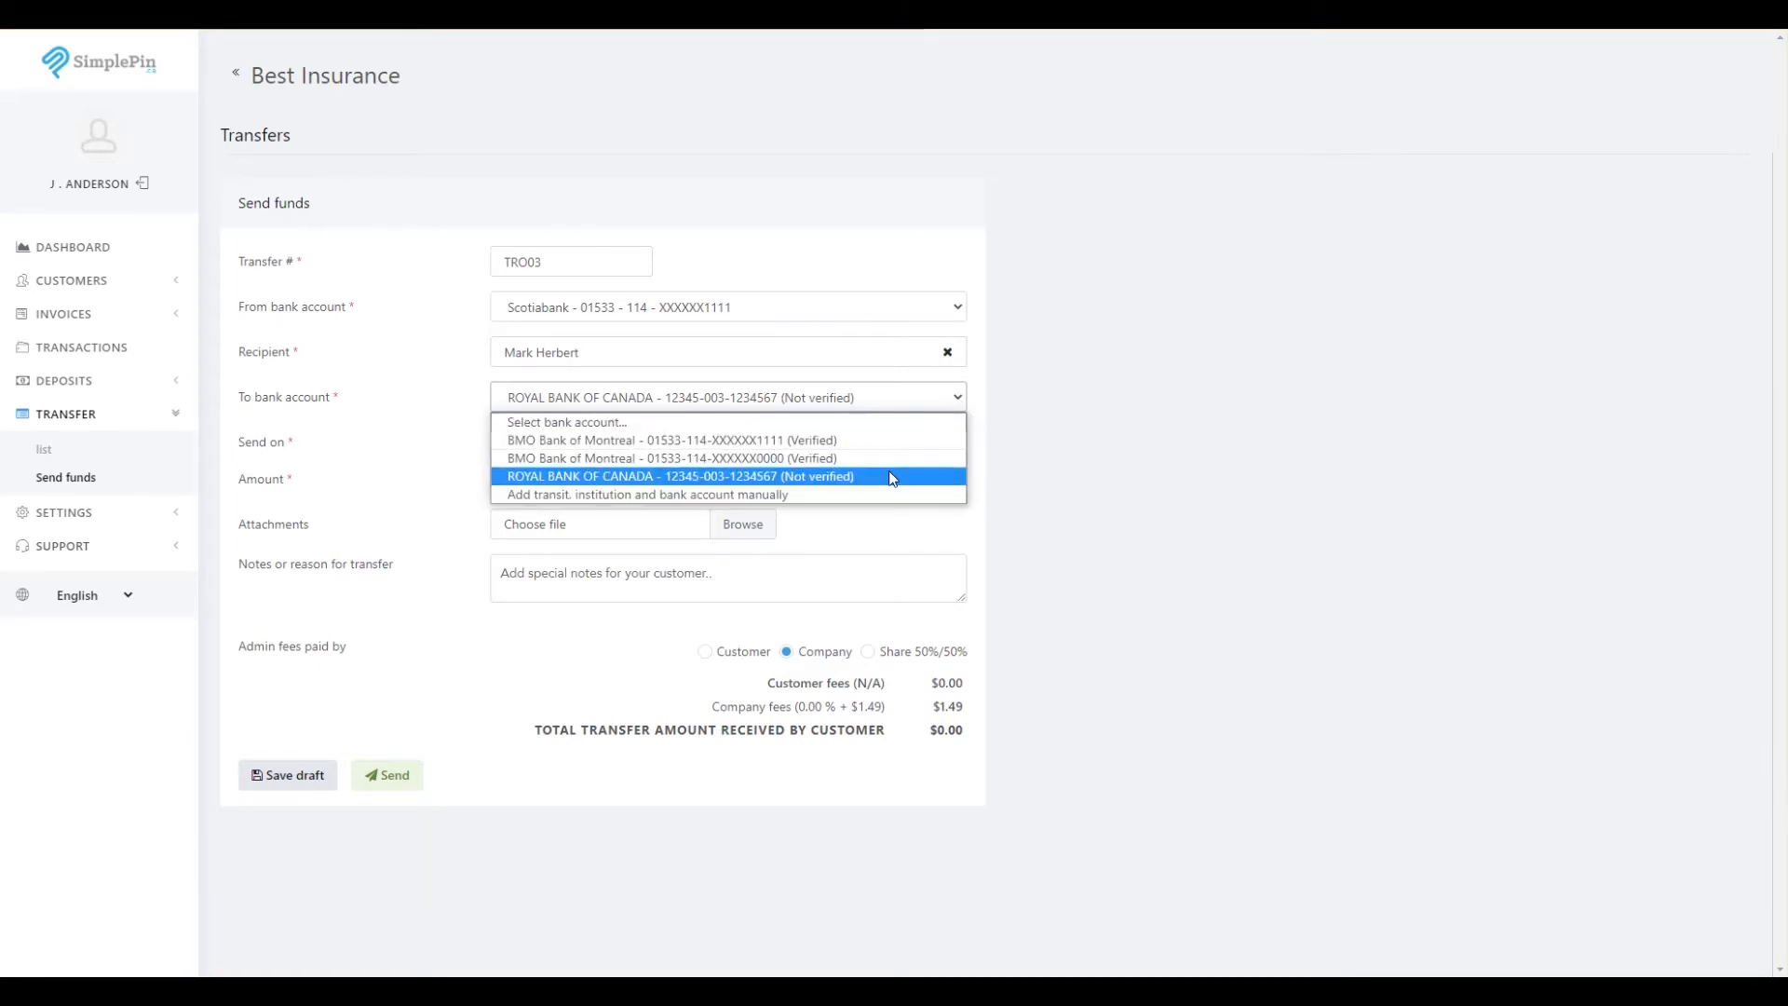
click(891, 477)
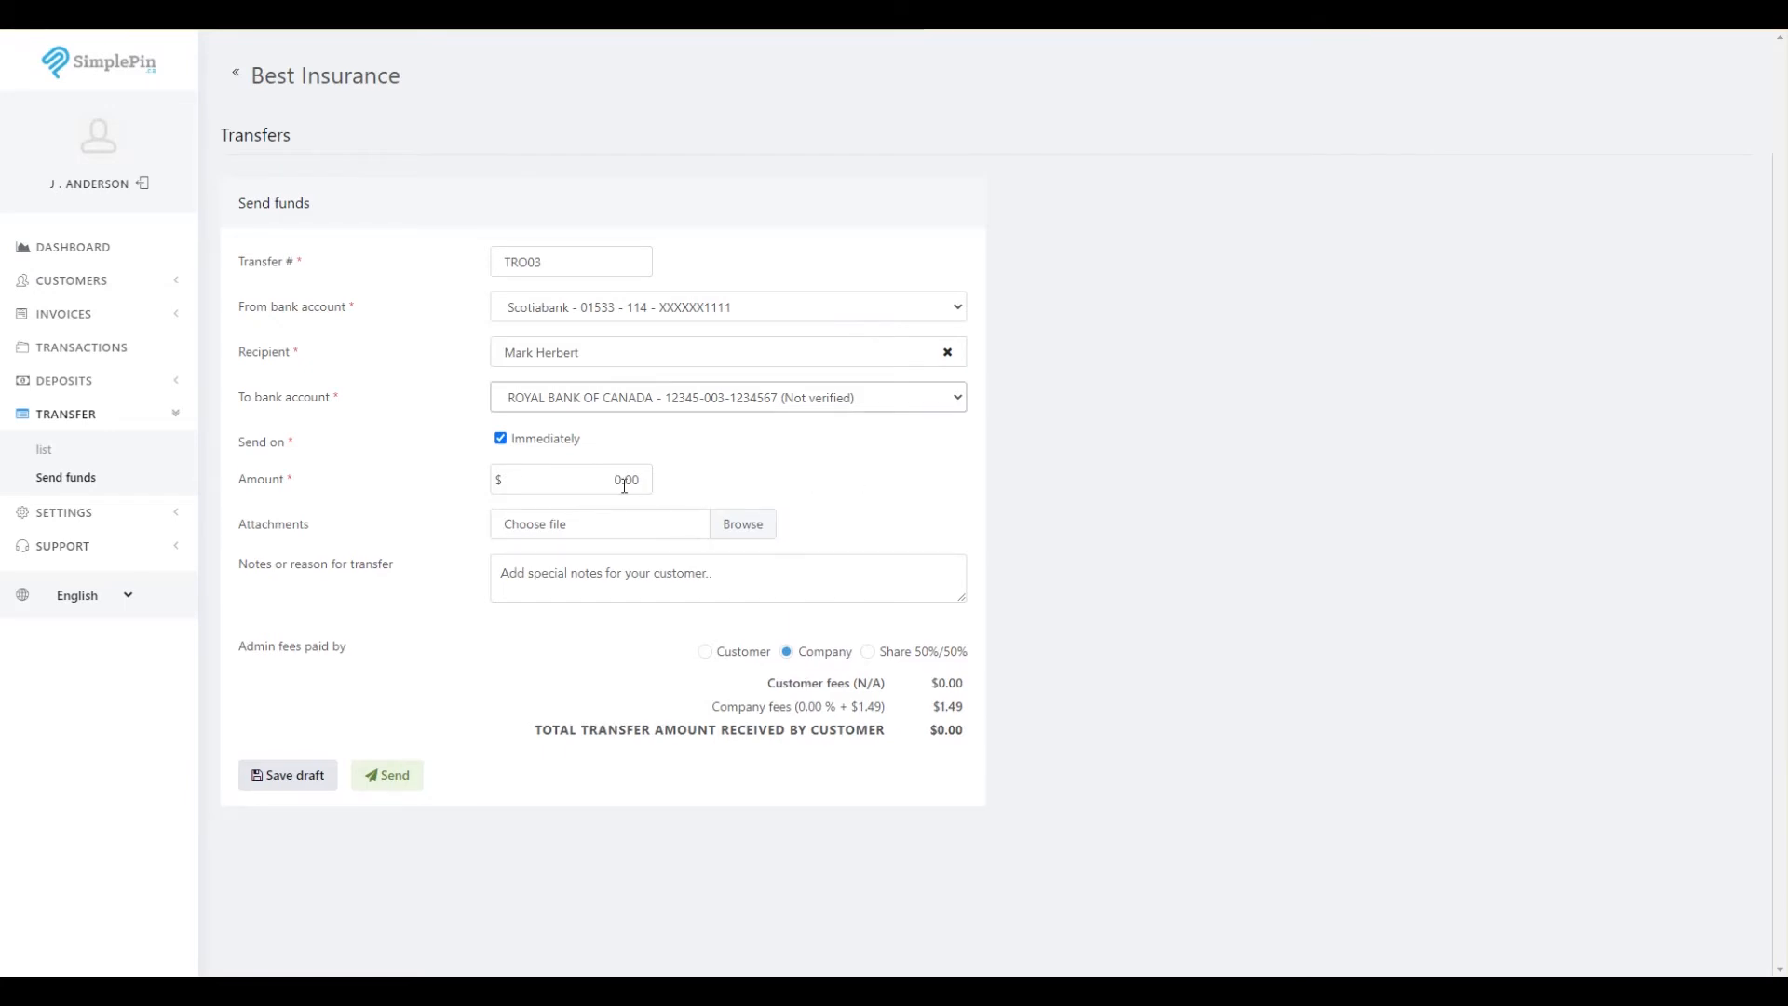
Try scheduling the transfer for 01/01/2021 at 9 AM and return it to immediate sending
click(501, 440)
click(699, 445)
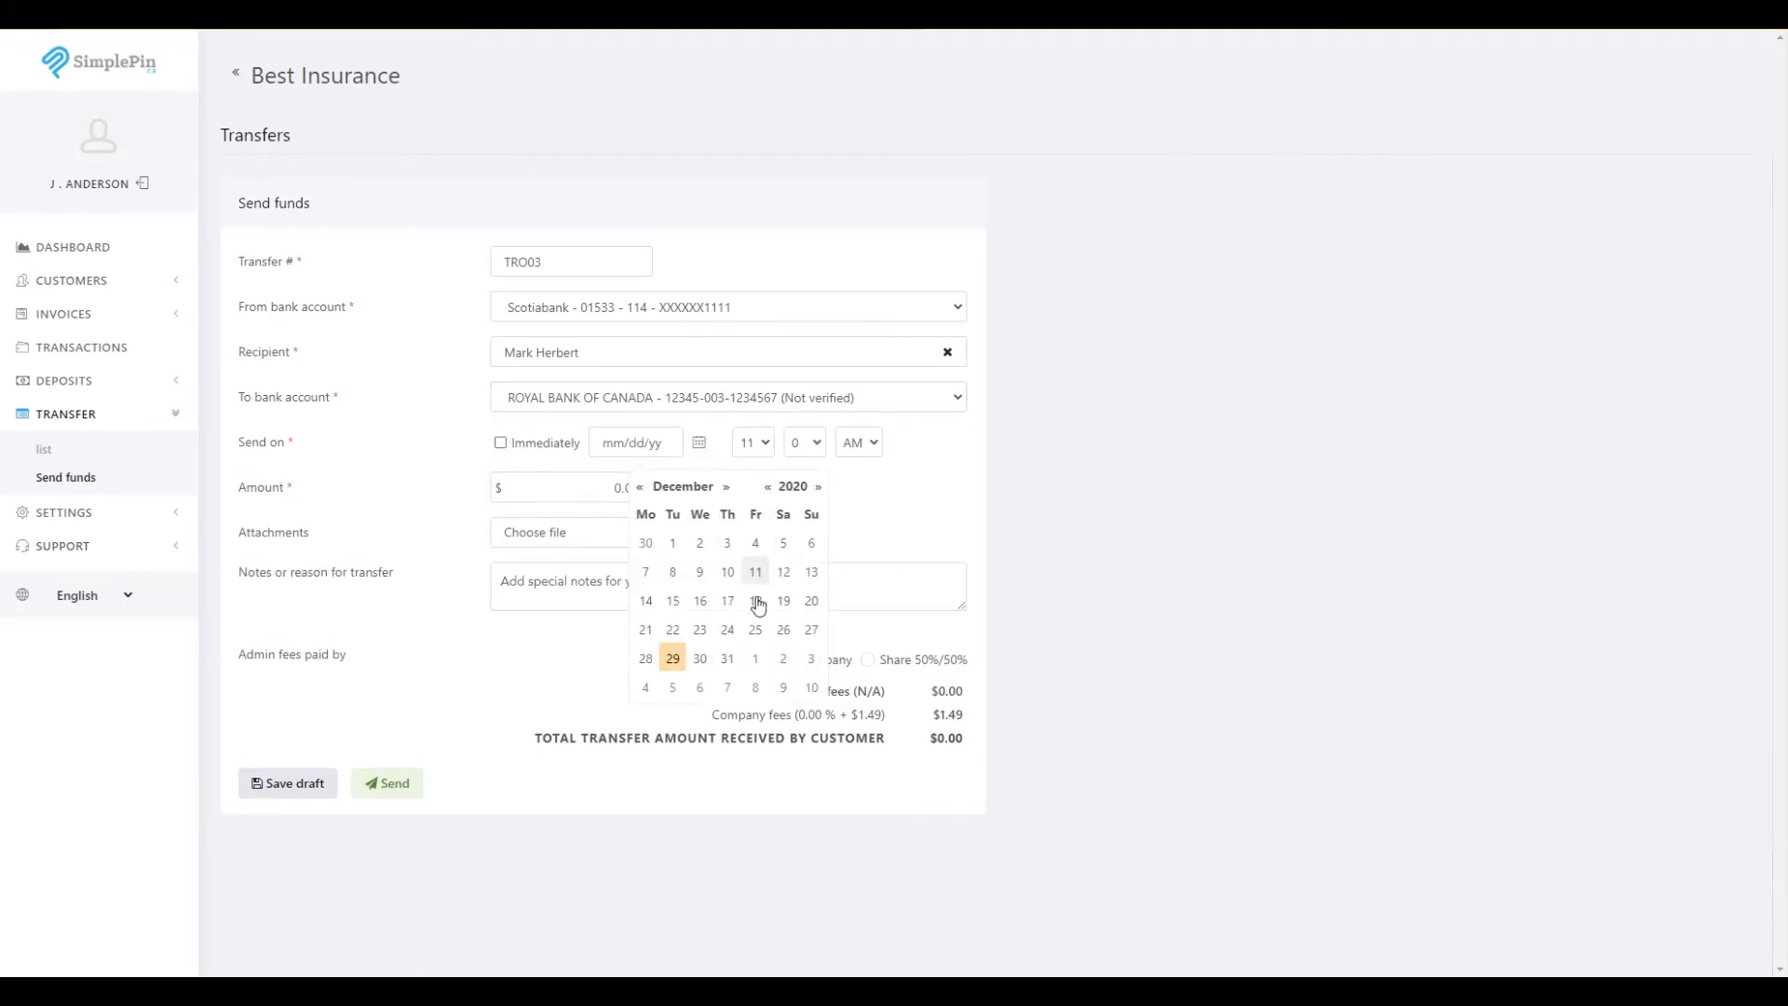
click(759, 657)
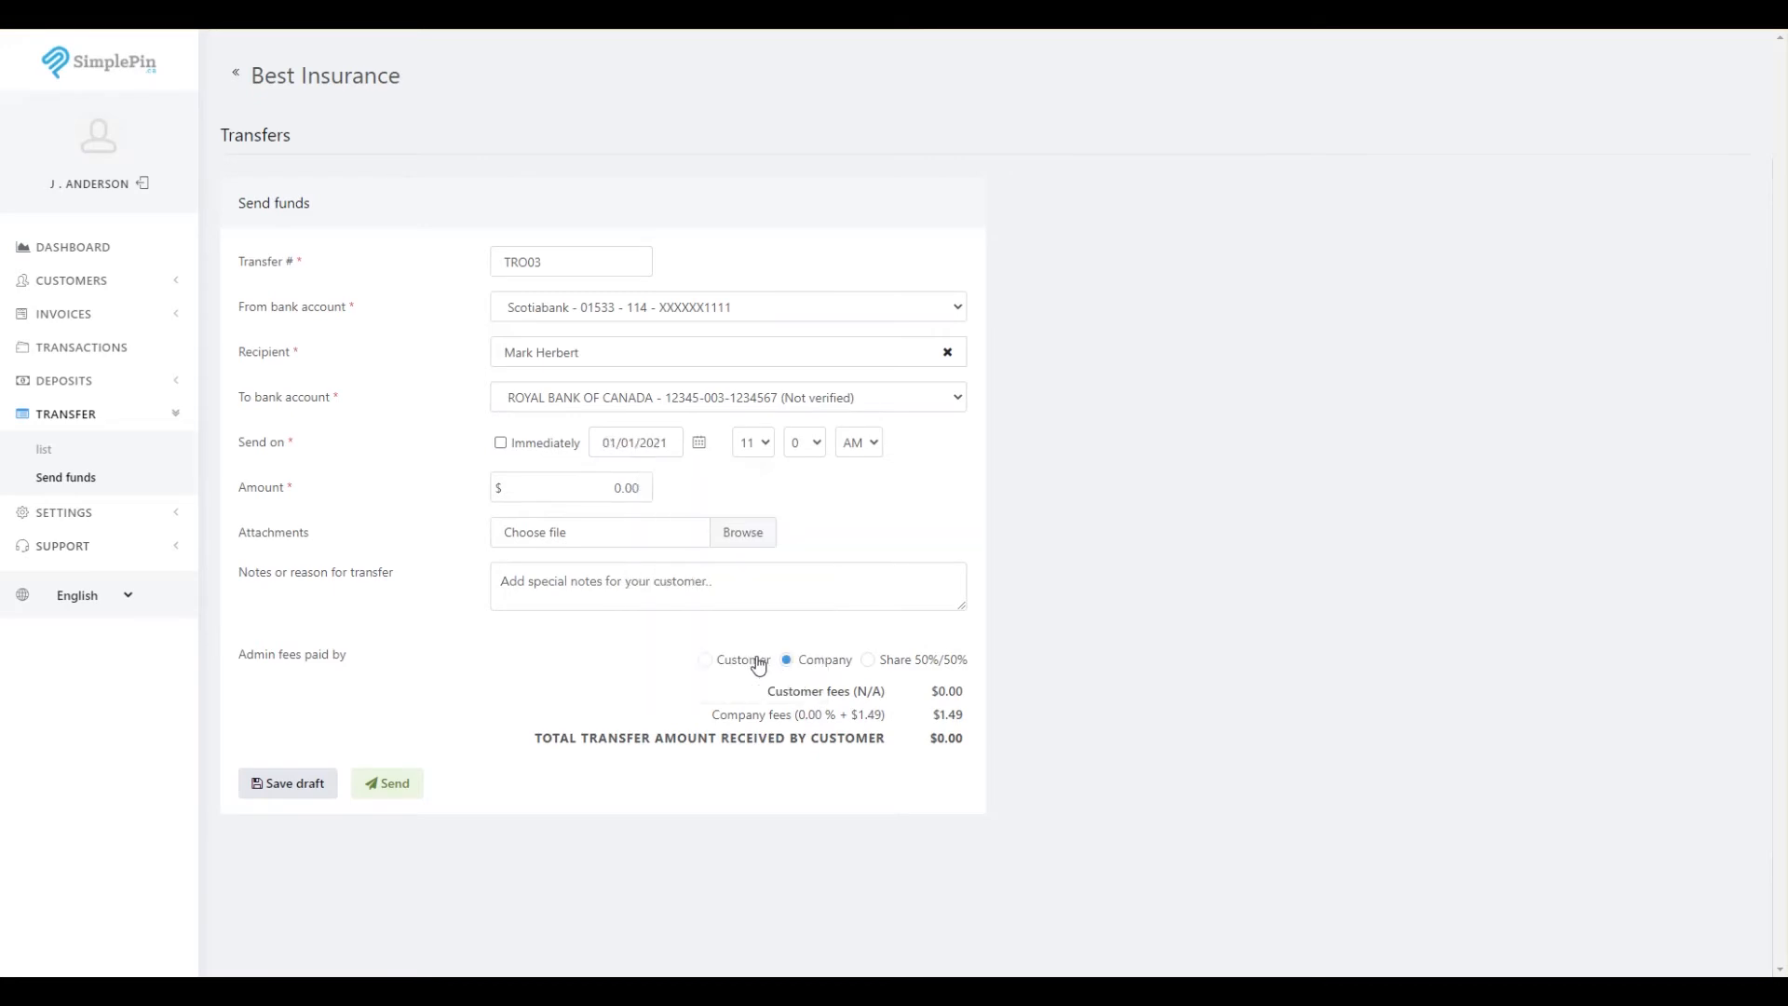
click(763, 445)
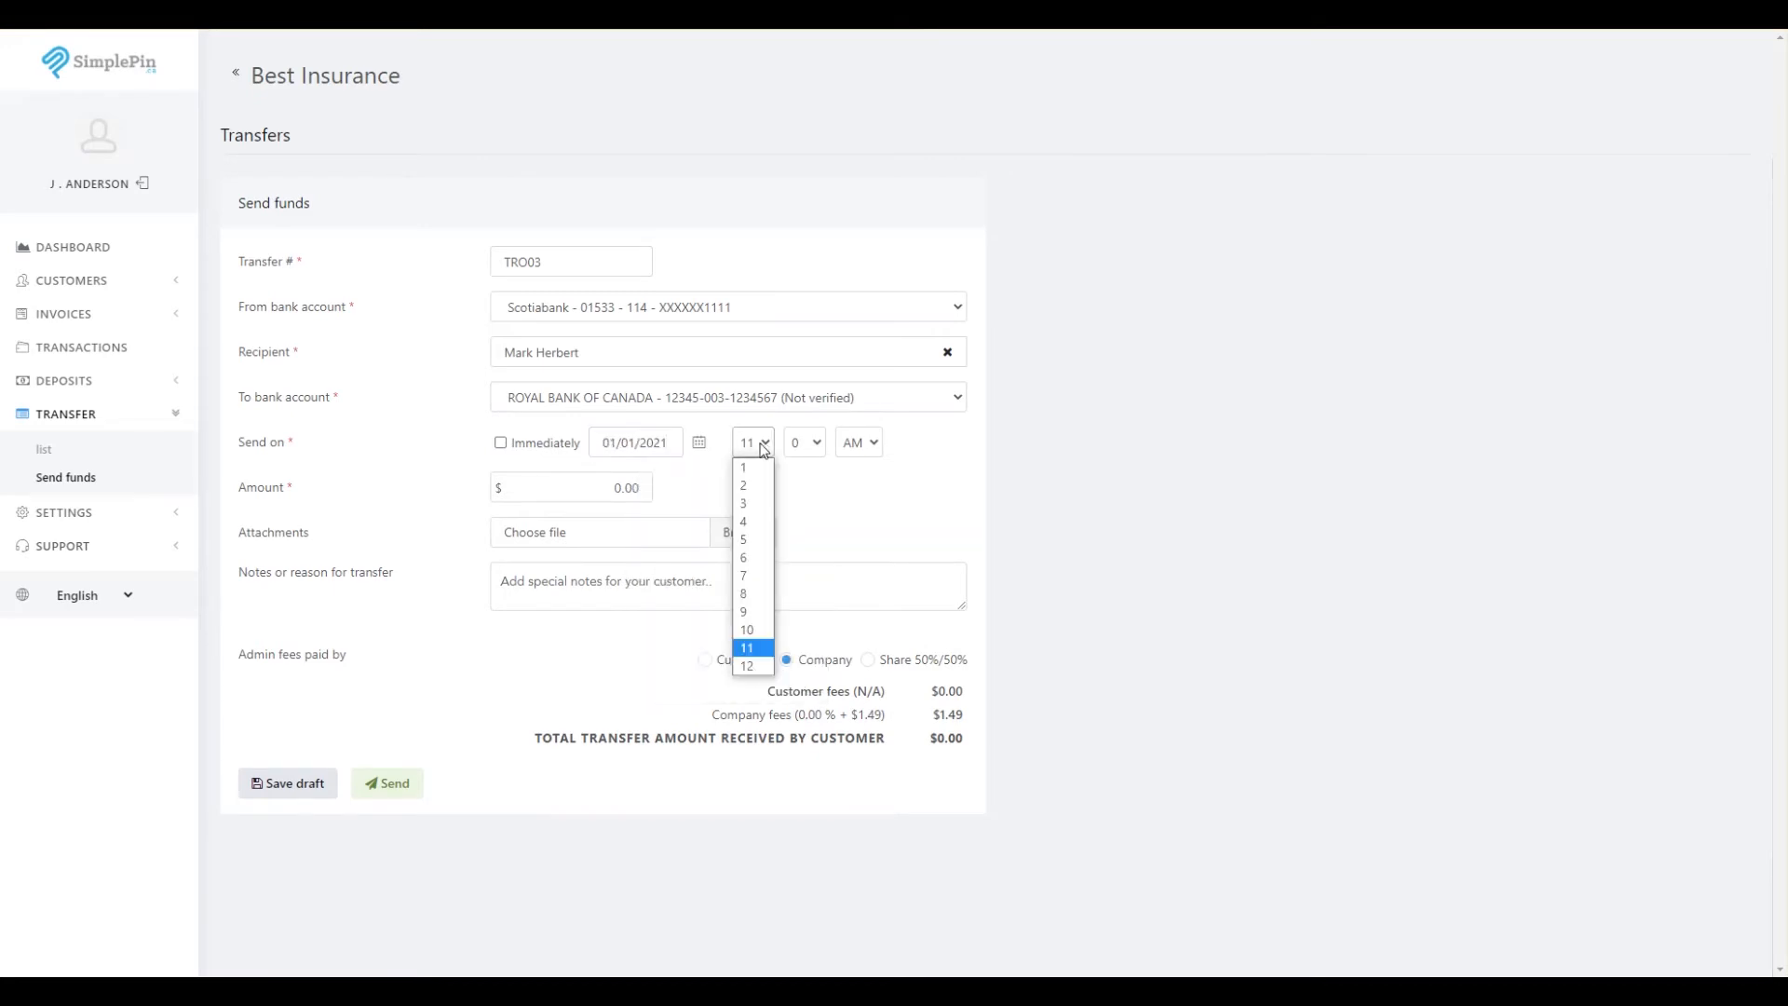
click(750, 611)
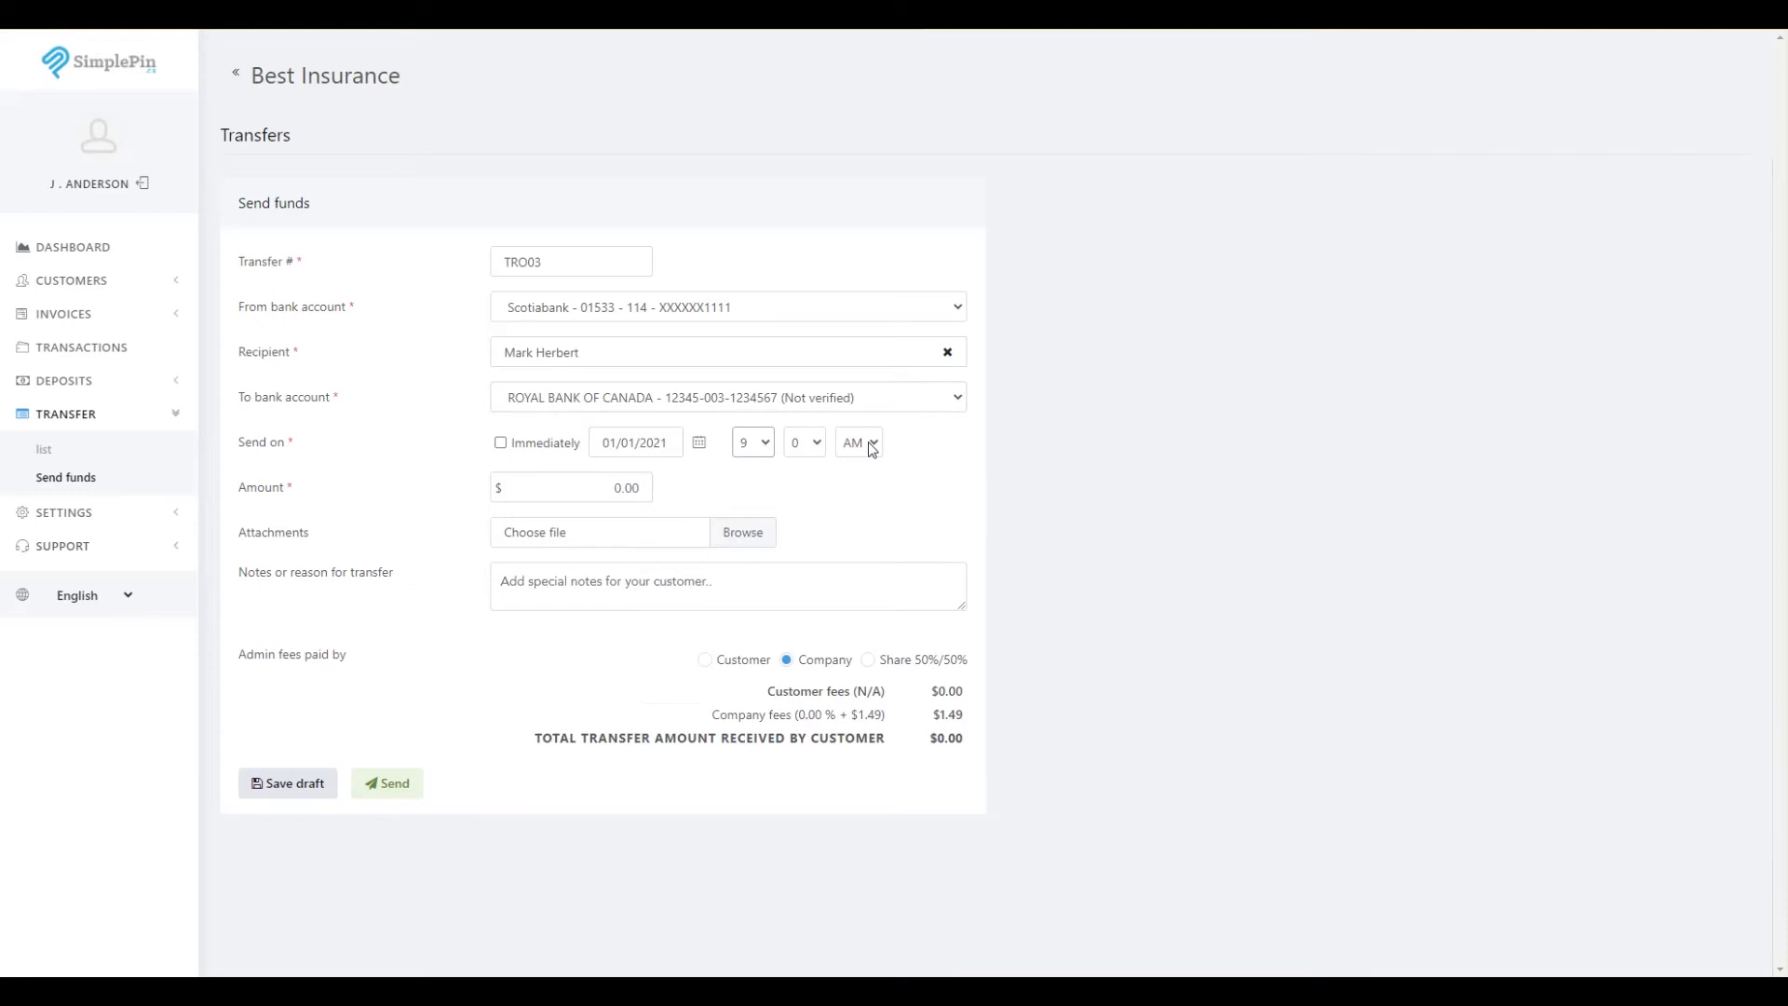
click(536, 444)
click(502, 444)
Set the transfer amount to $100 and attach the file account-statement.pdf
click(590, 479)
text(100)
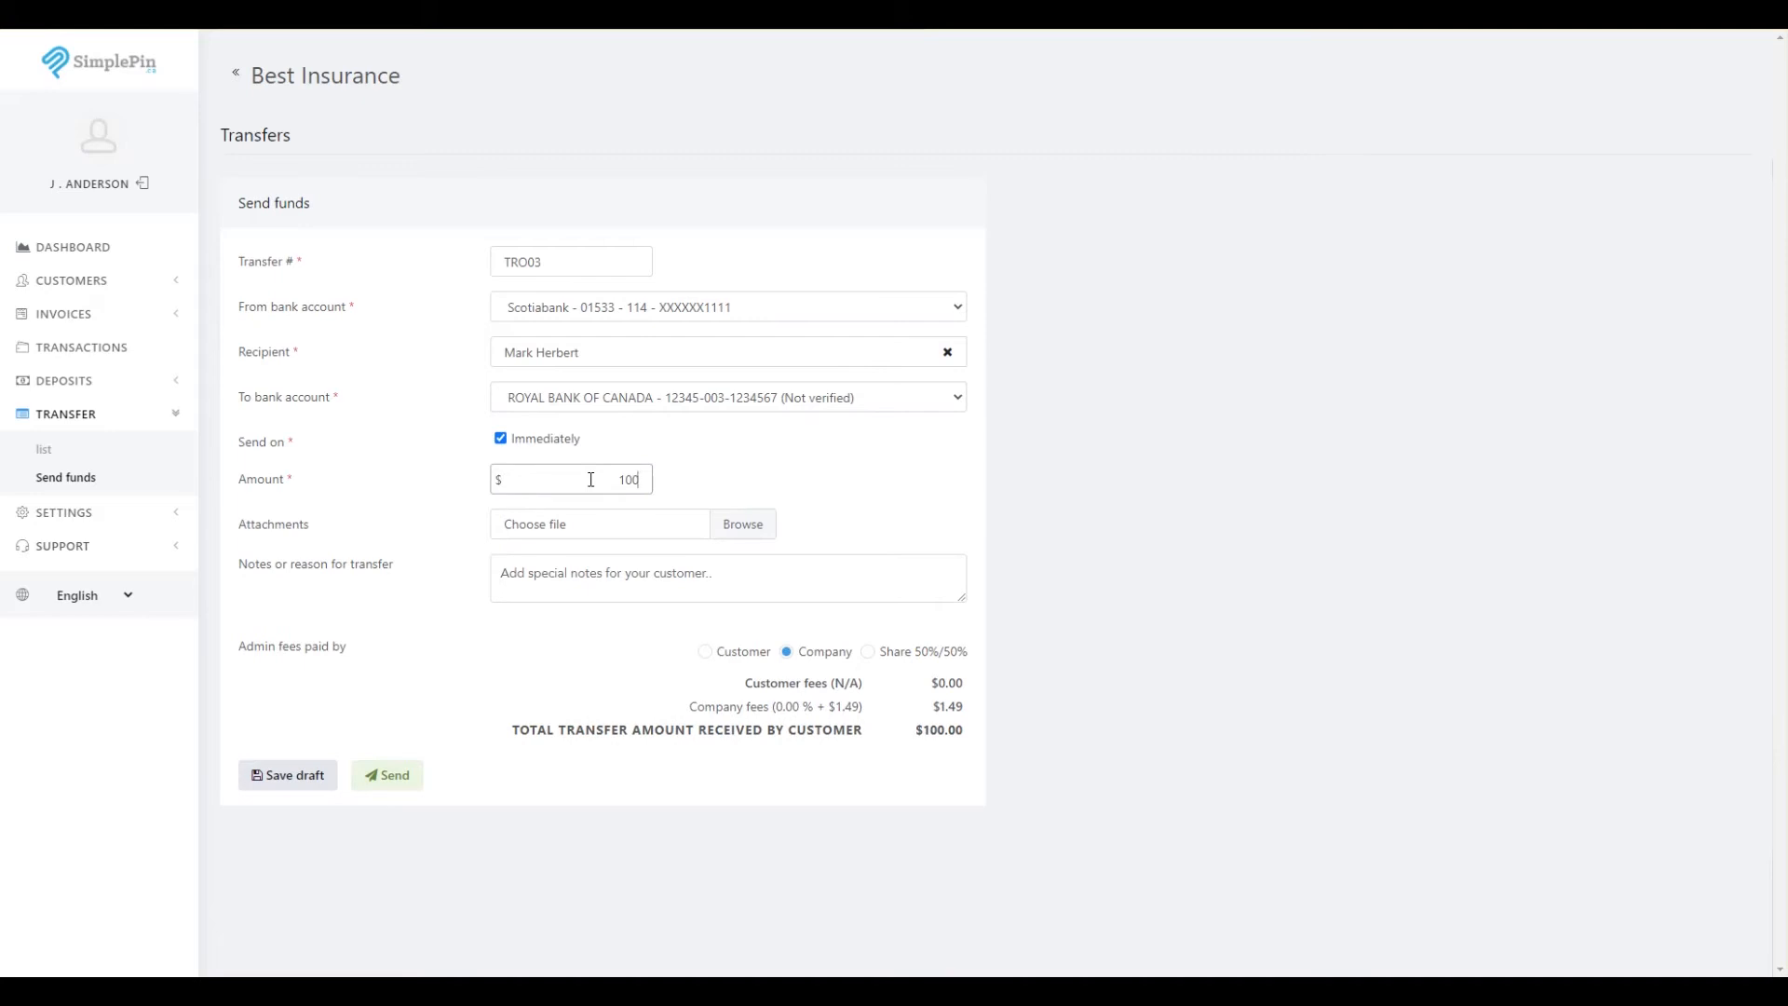
click(743, 527)
click(387, 80)
click(930, 547)
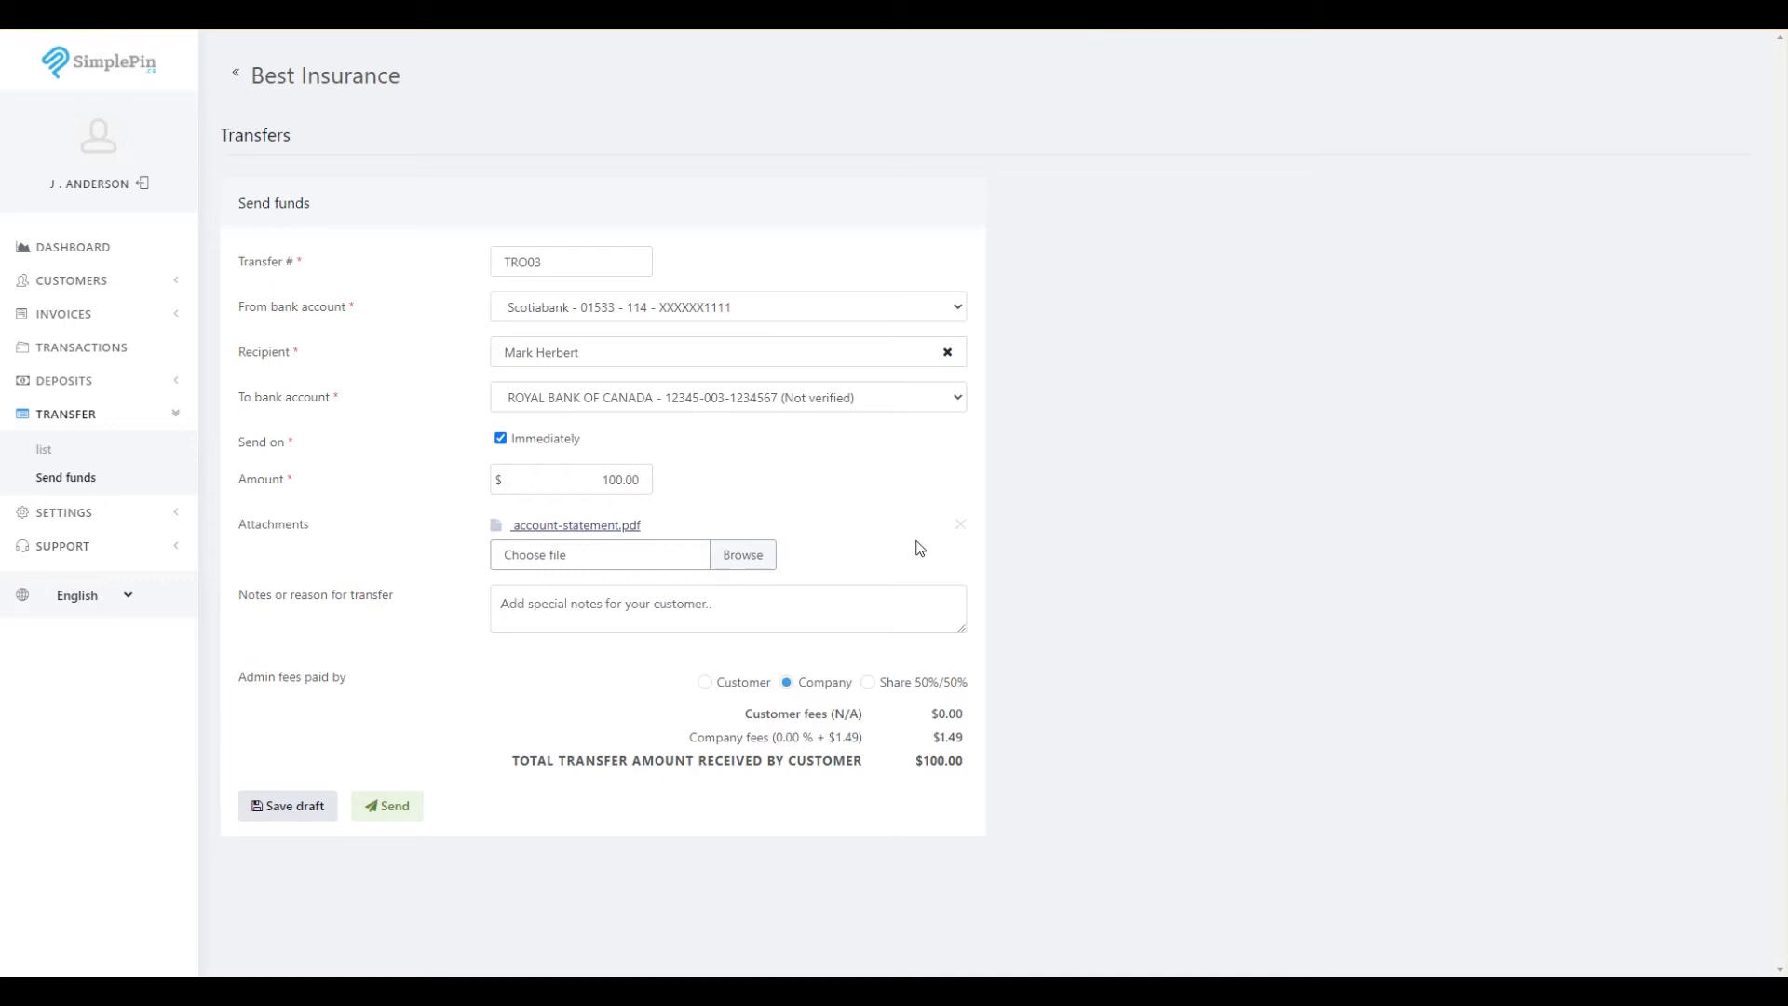
Add the note "This is your payment." as the reason for the transfer
click(740, 610)
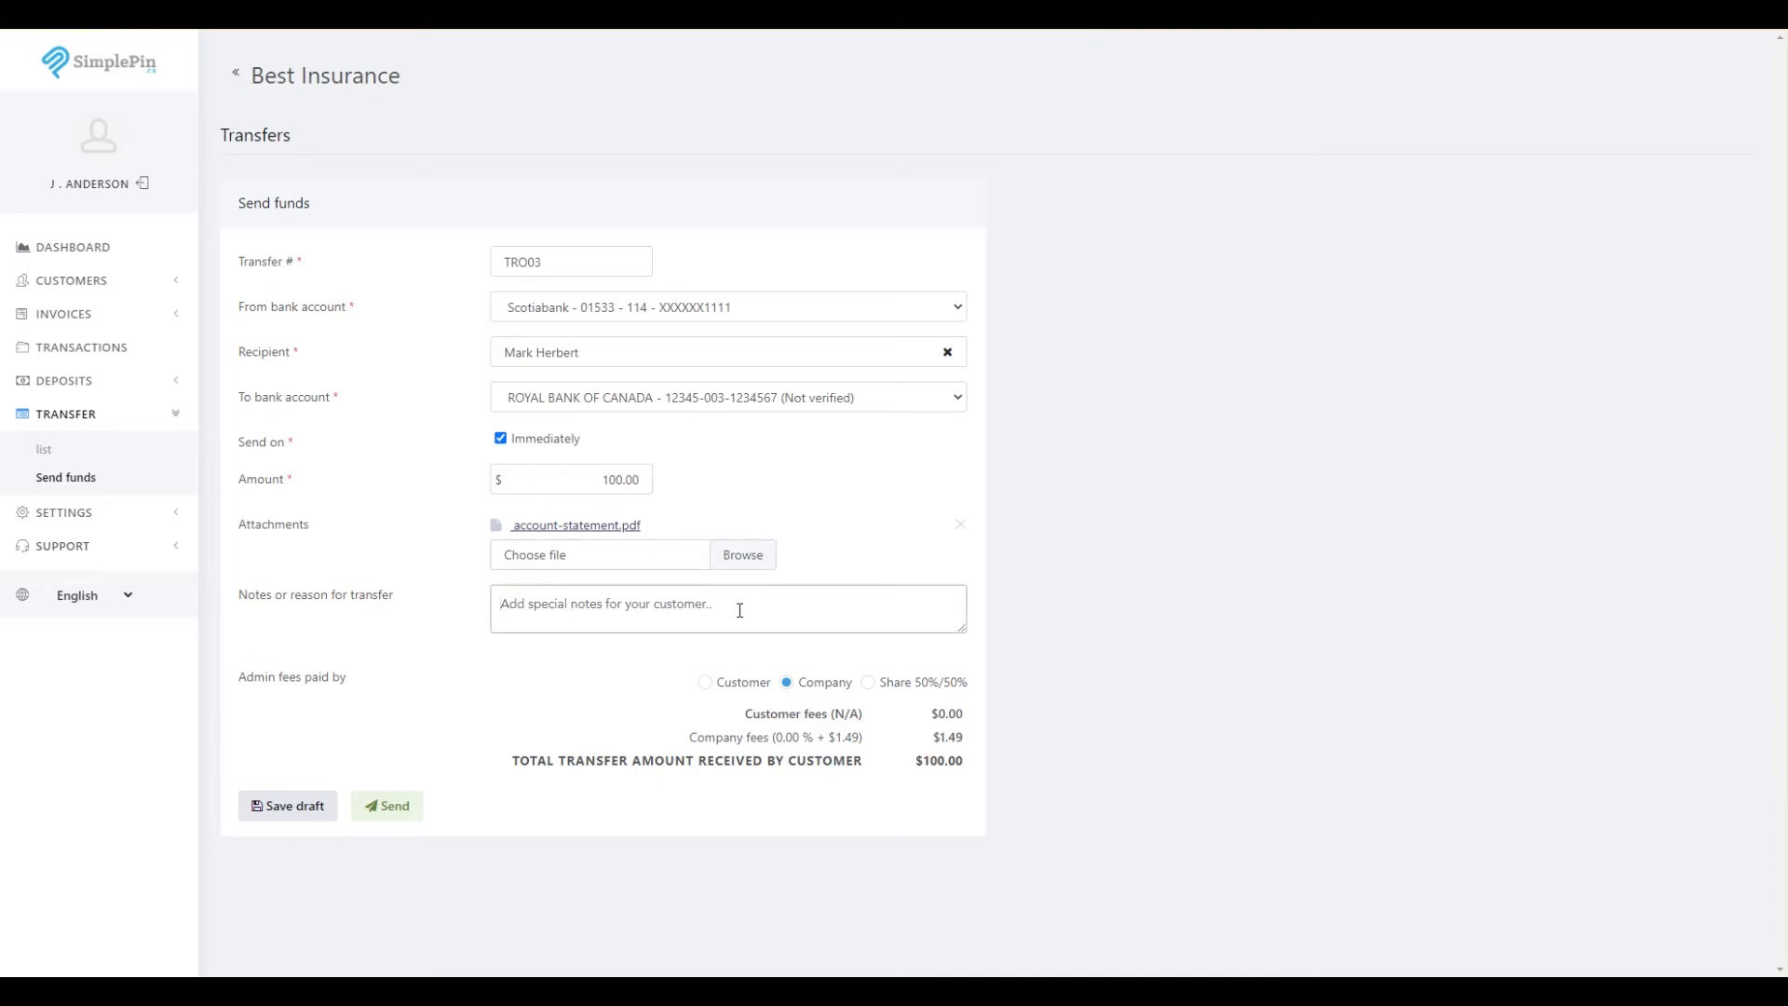
text(This is your payment.)
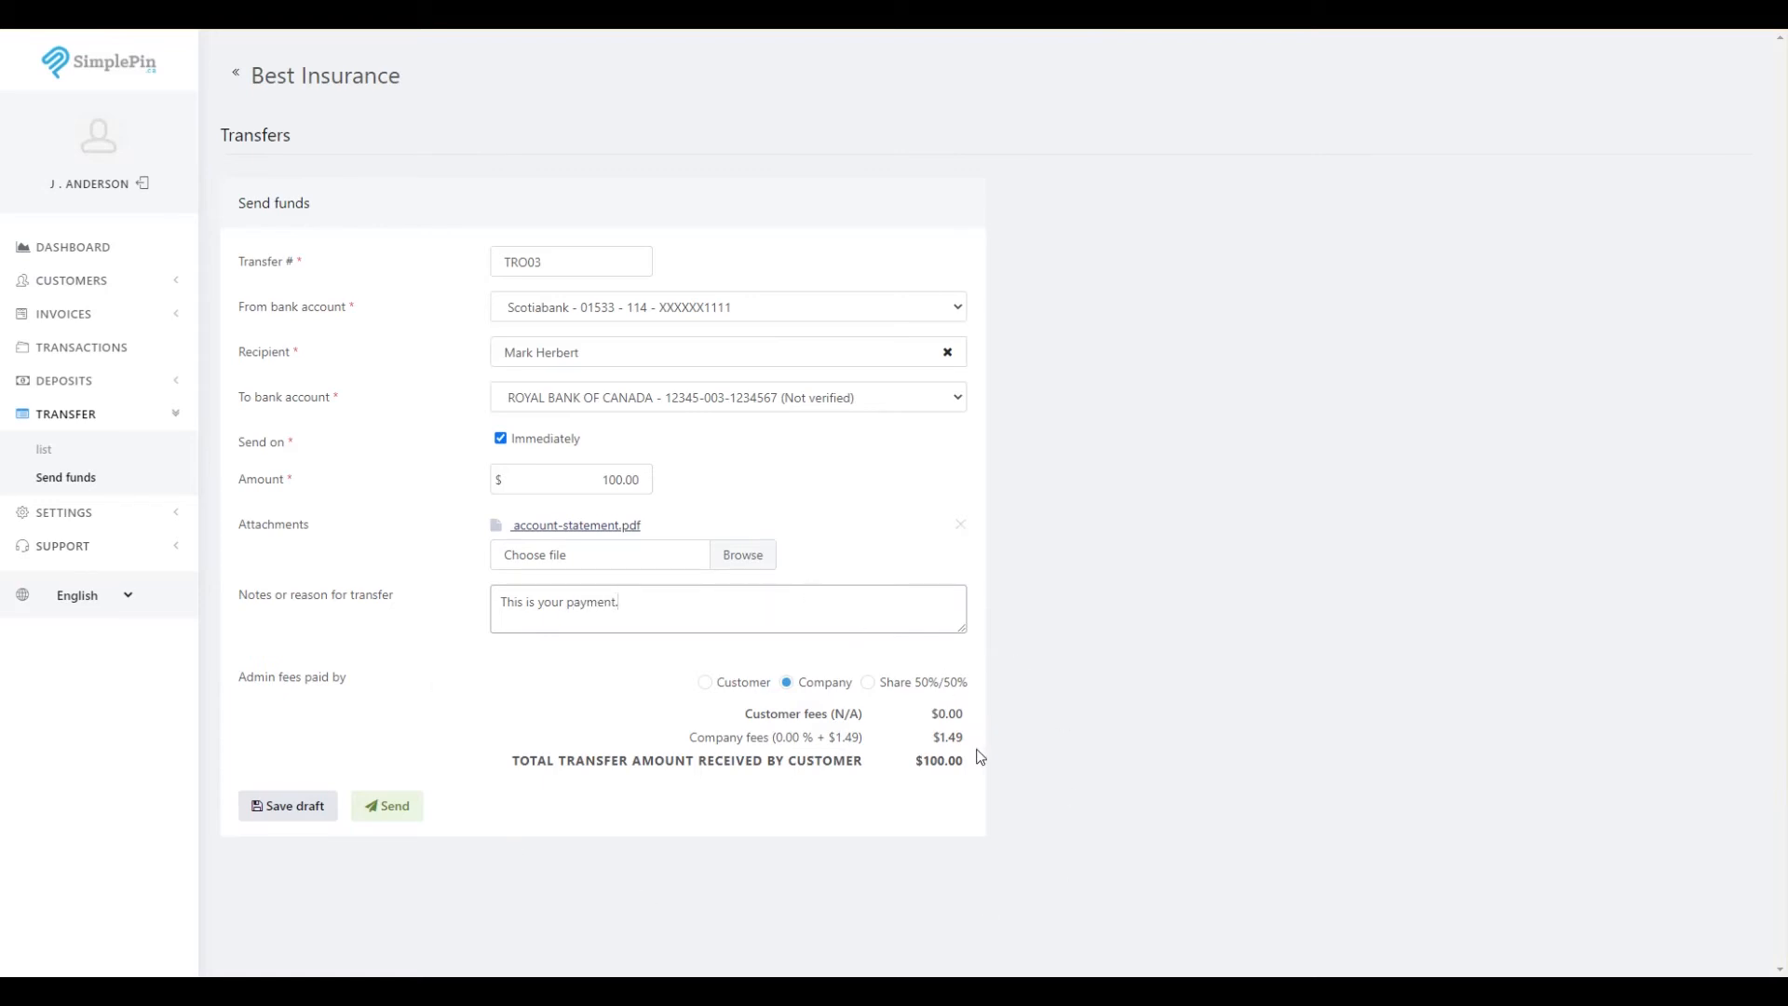
Try having the admin fees paid by the Customer, the Company and Share 50%/50%, and return the choice to Company
click(705, 689)
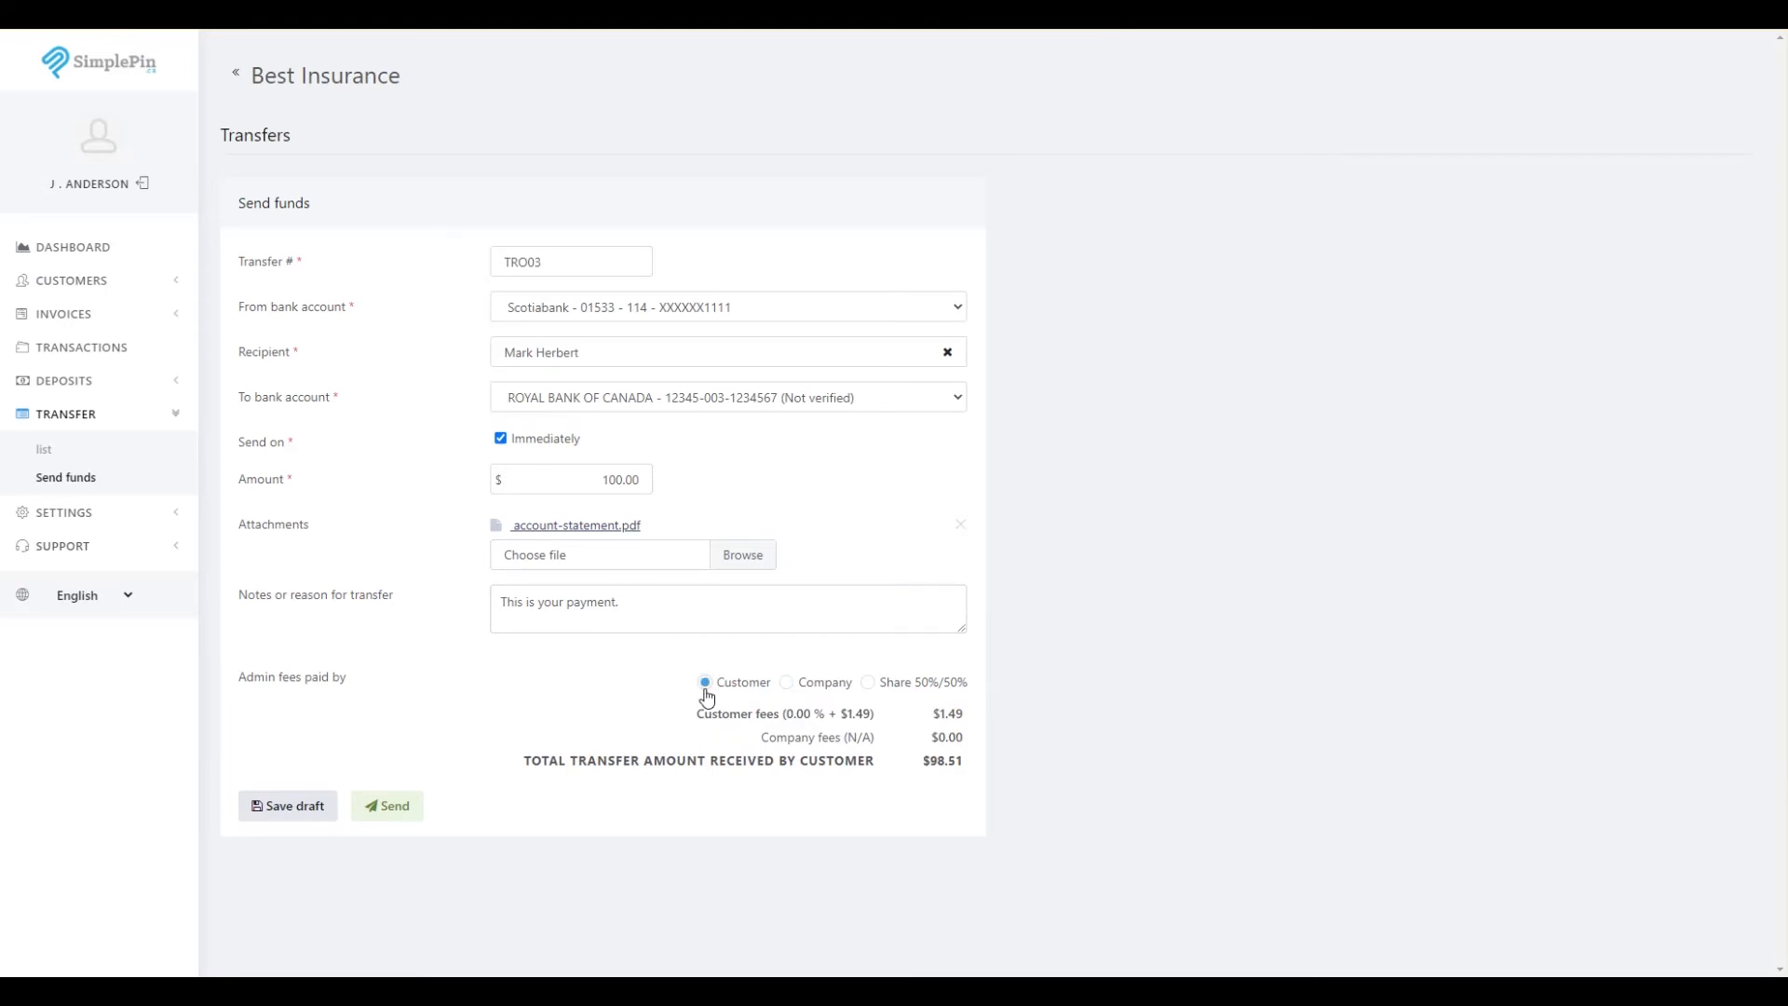
click(787, 687)
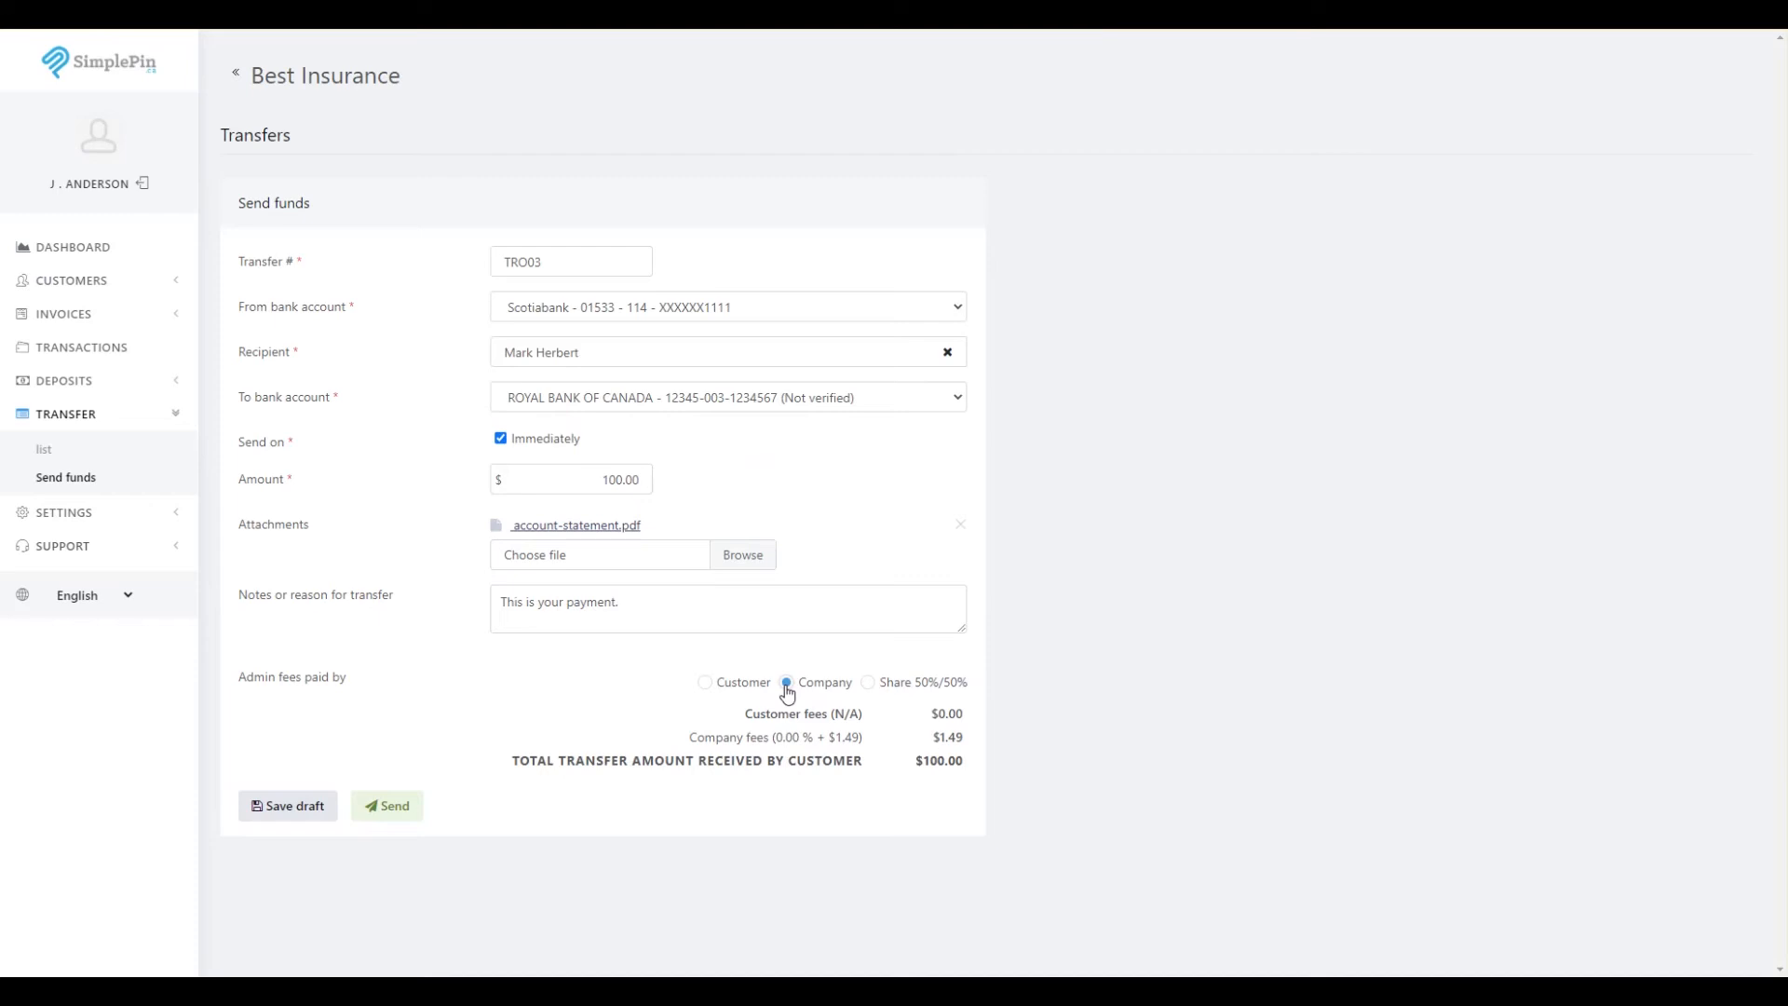
click(869, 684)
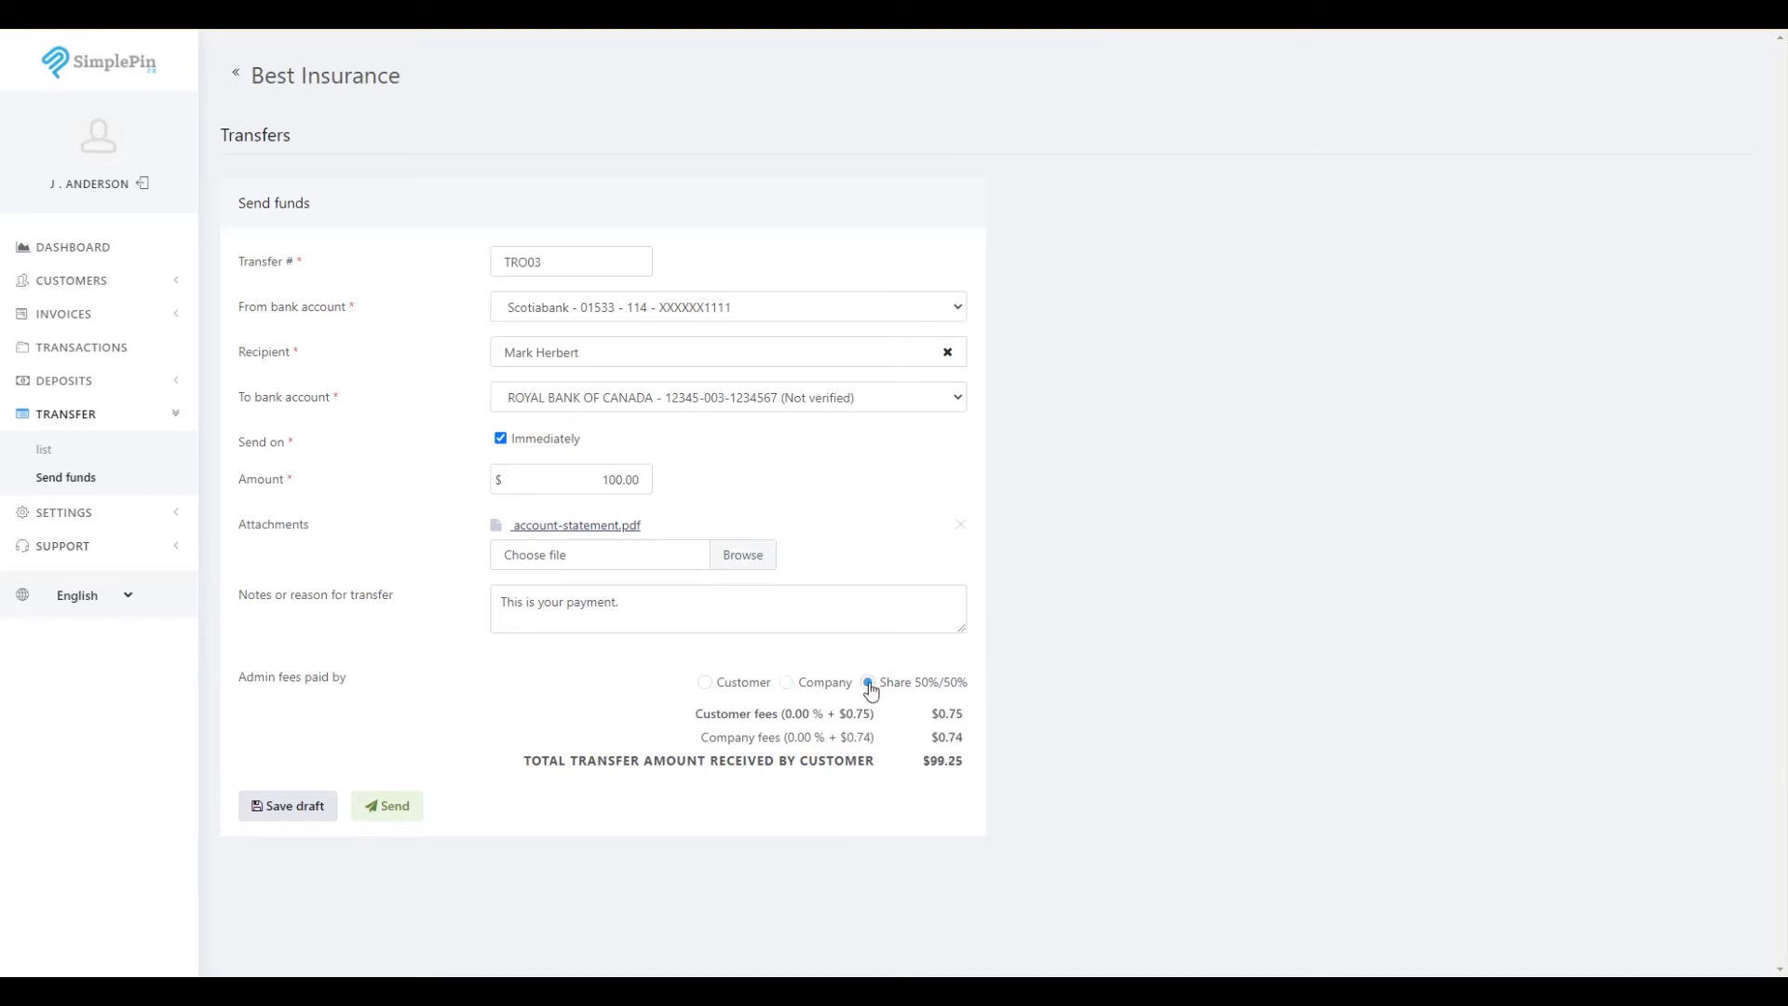
click(786, 686)
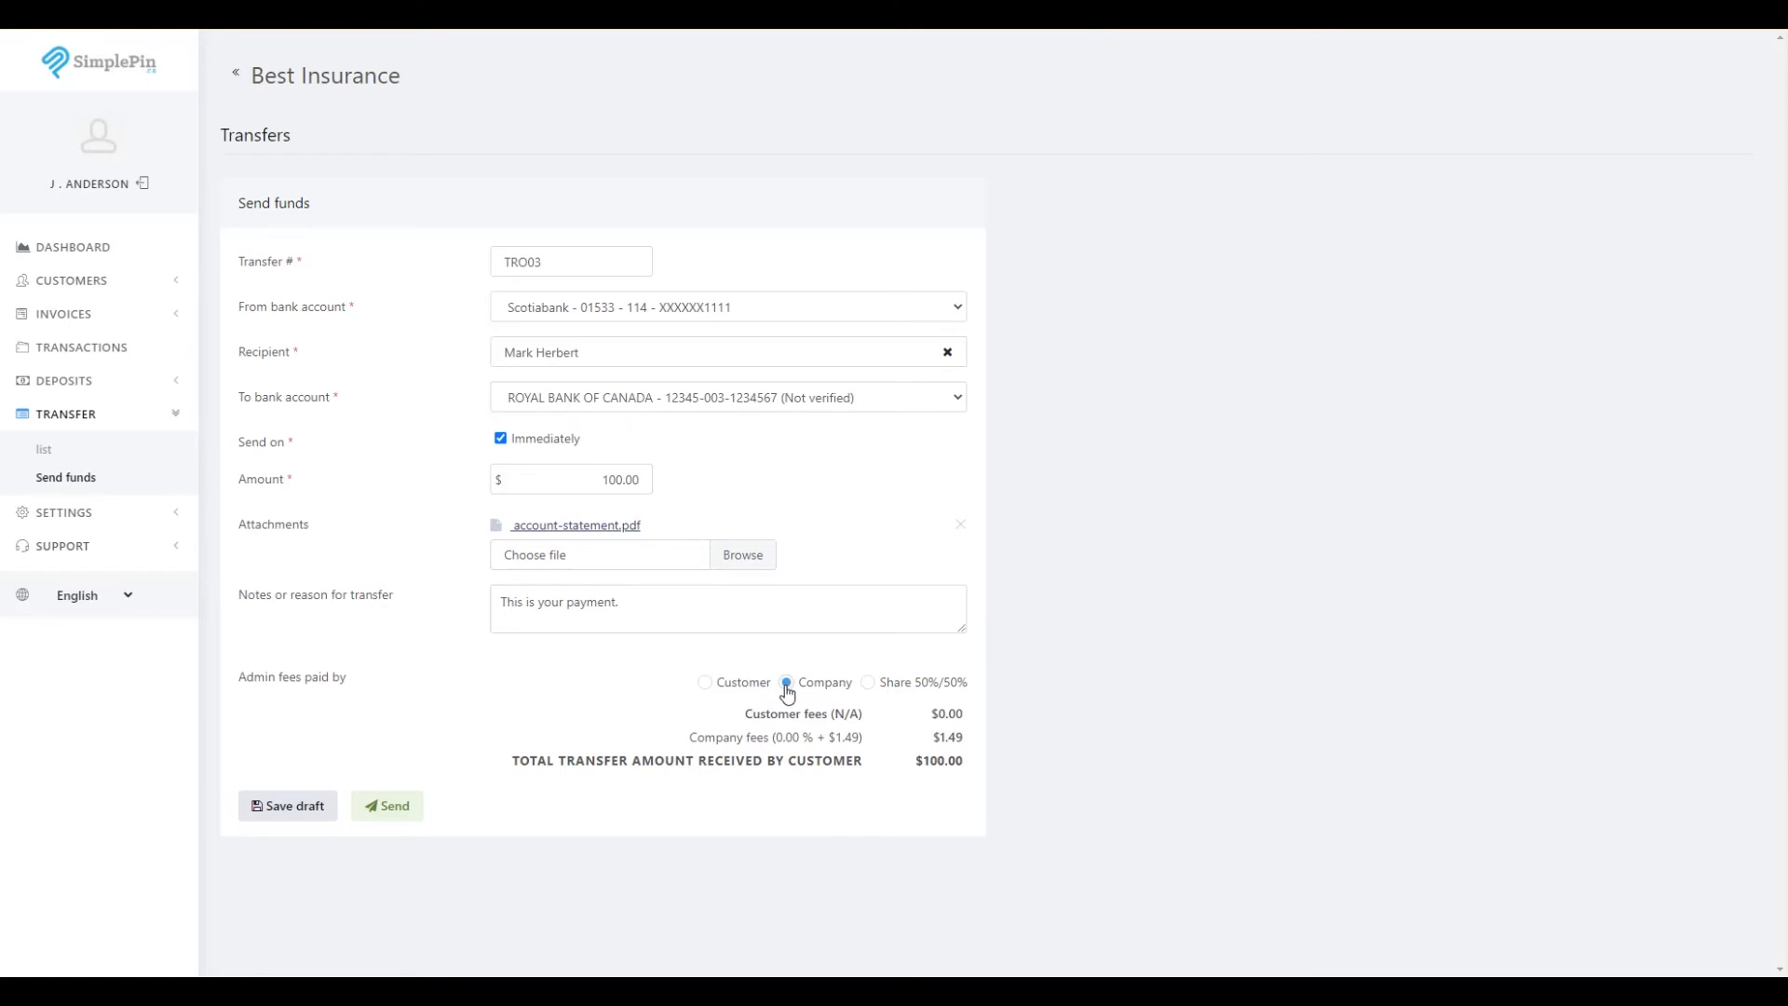
Send the transfer, and approve it by following the review link in the approval request e-mail in Zimbra
click(389, 808)
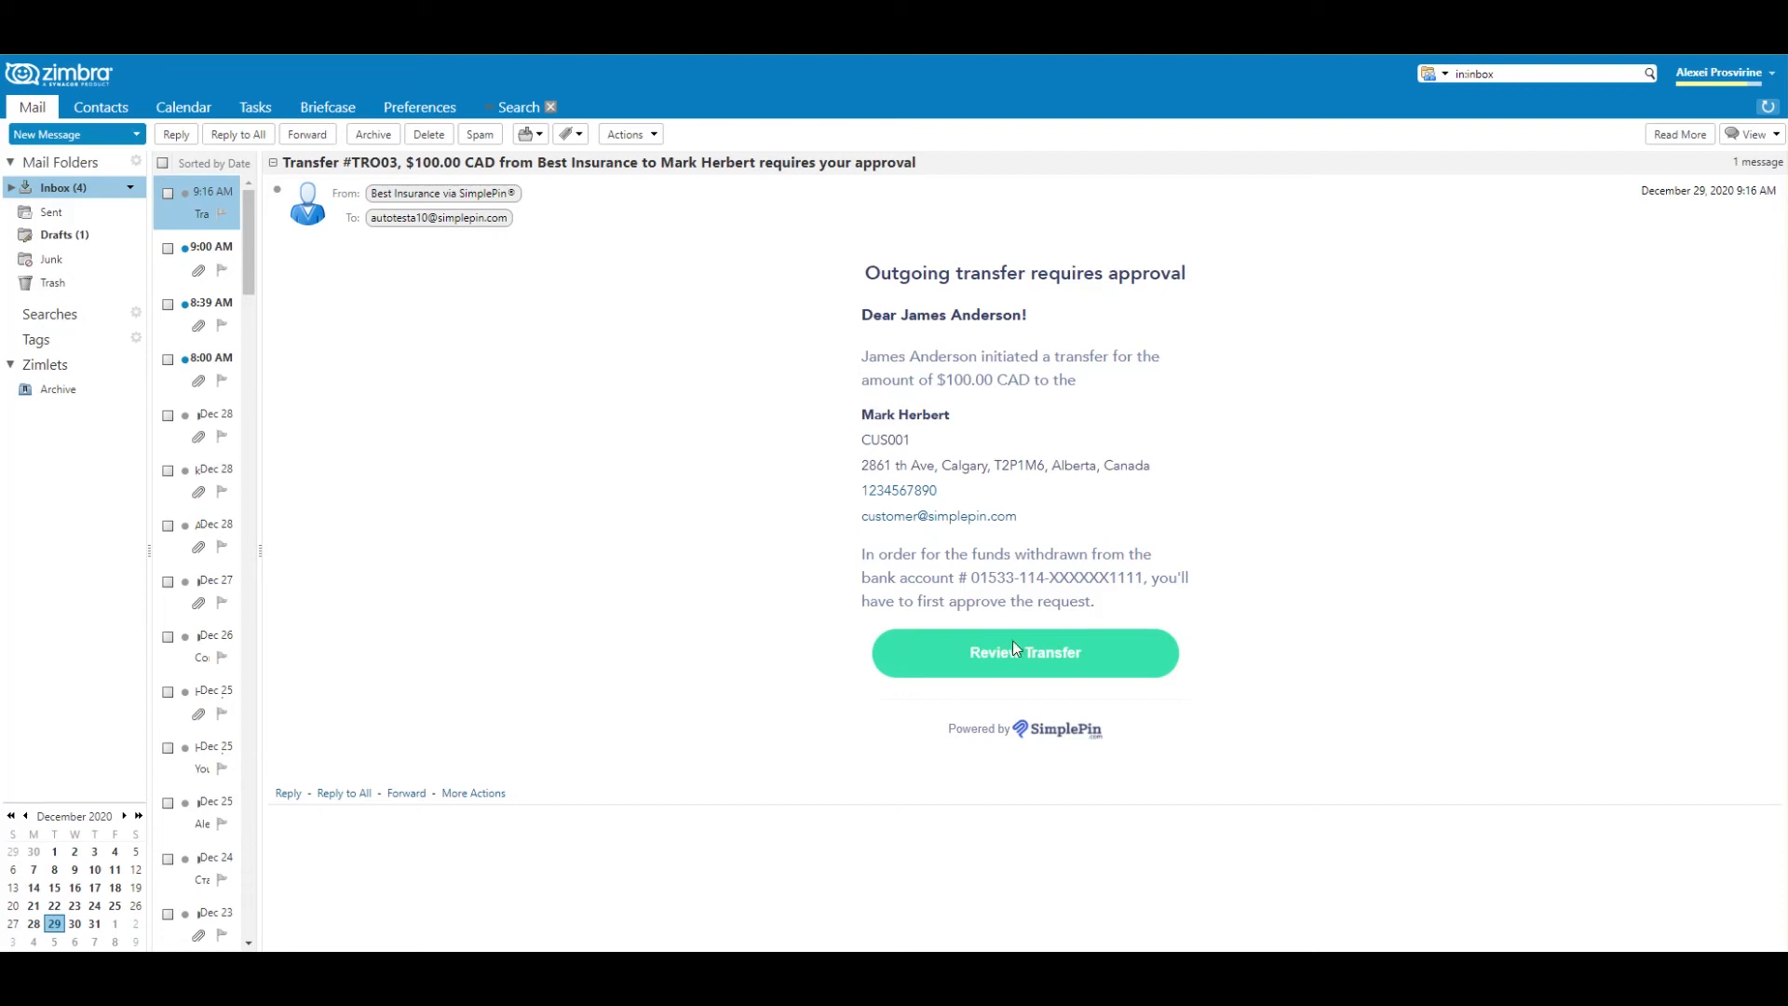
mouse_move(1006, 655)
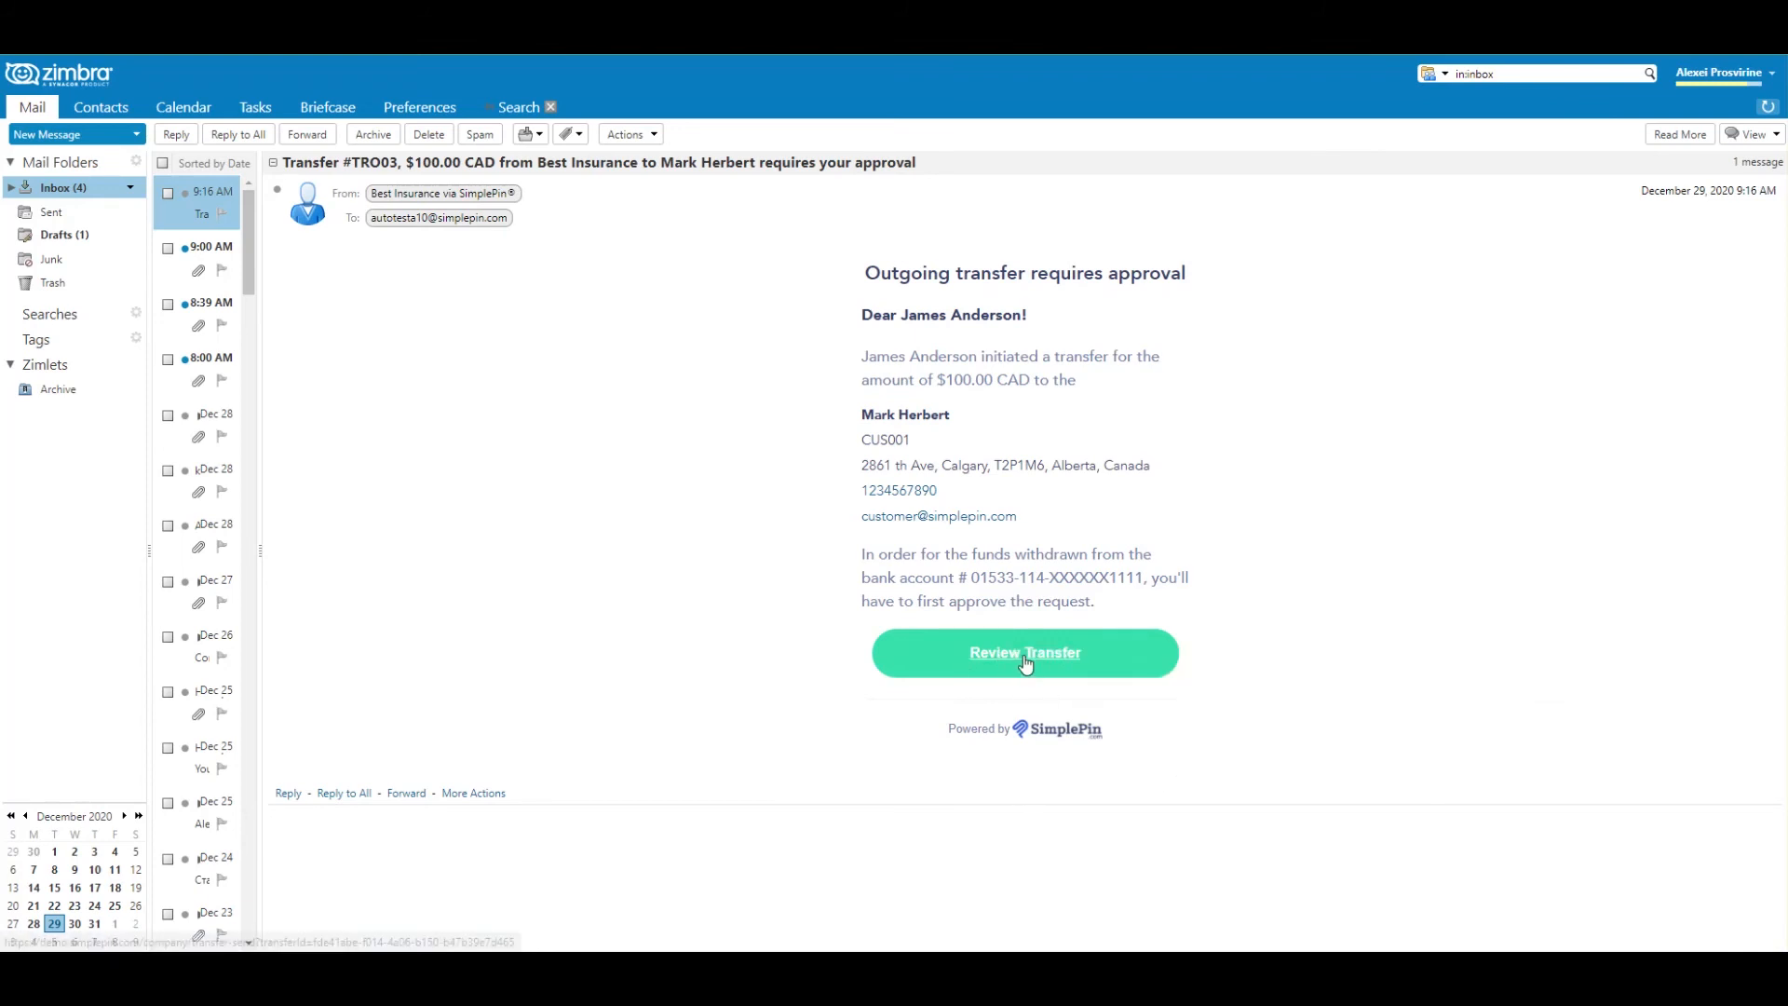
click(1030, 654)
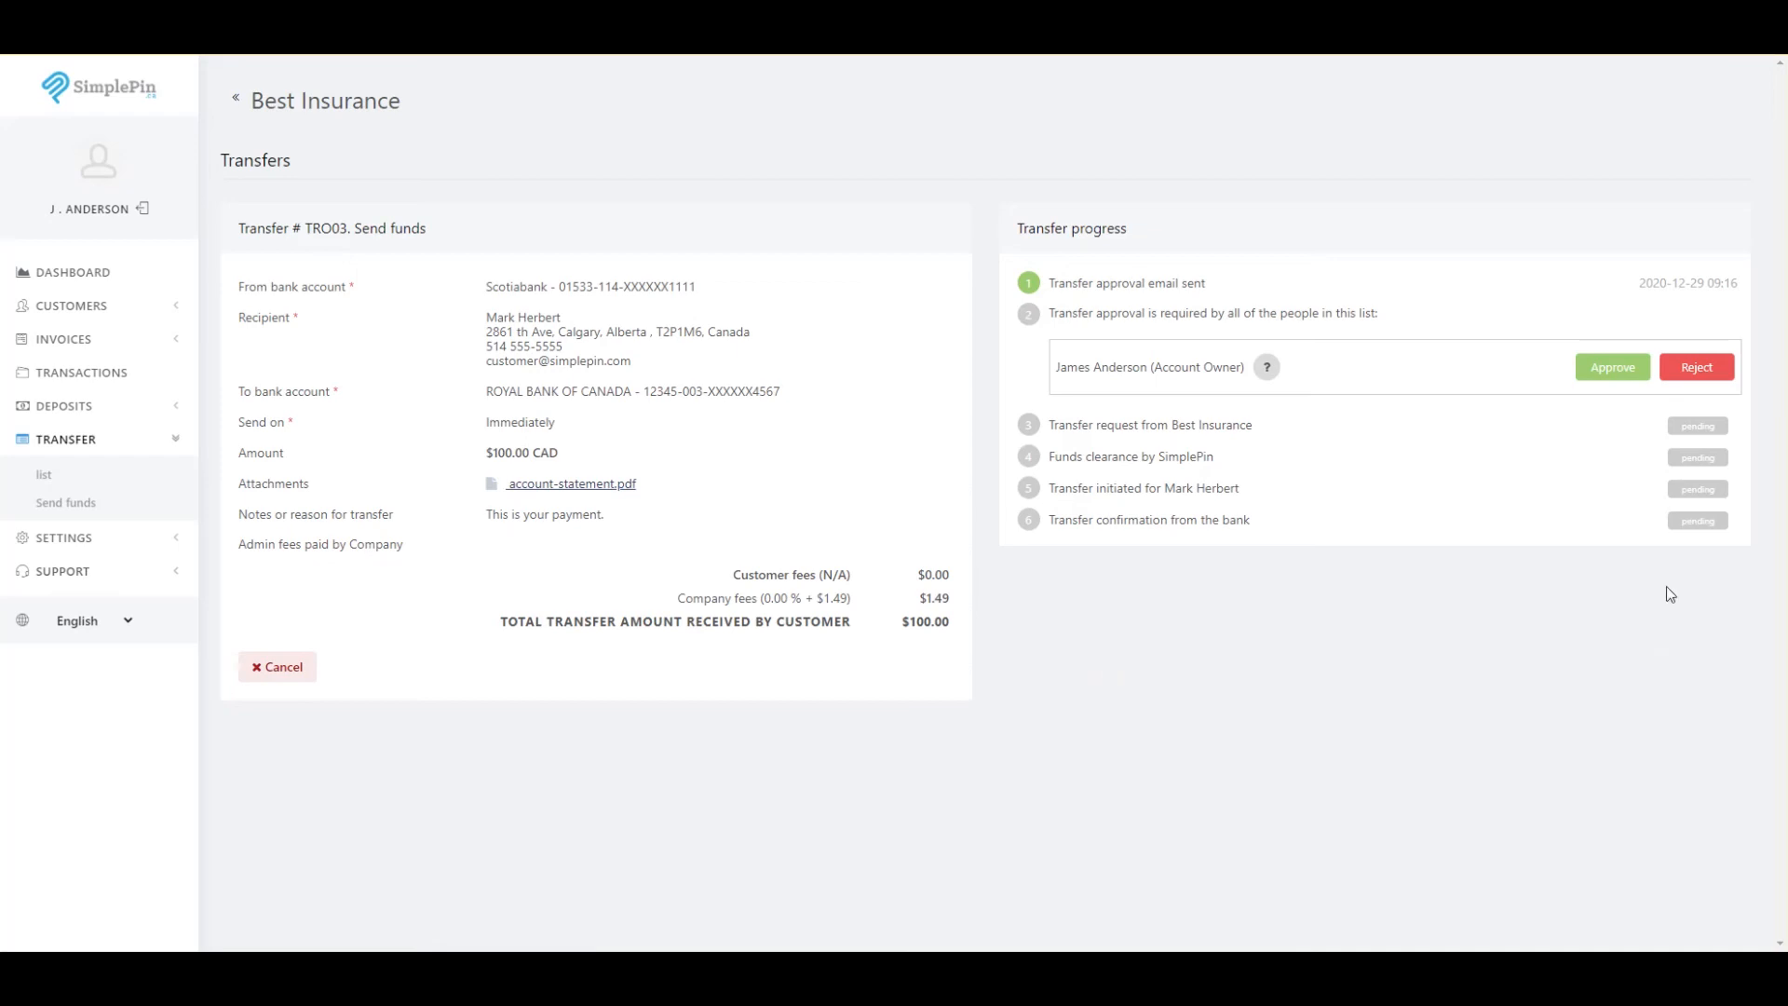
click(1615, 368)
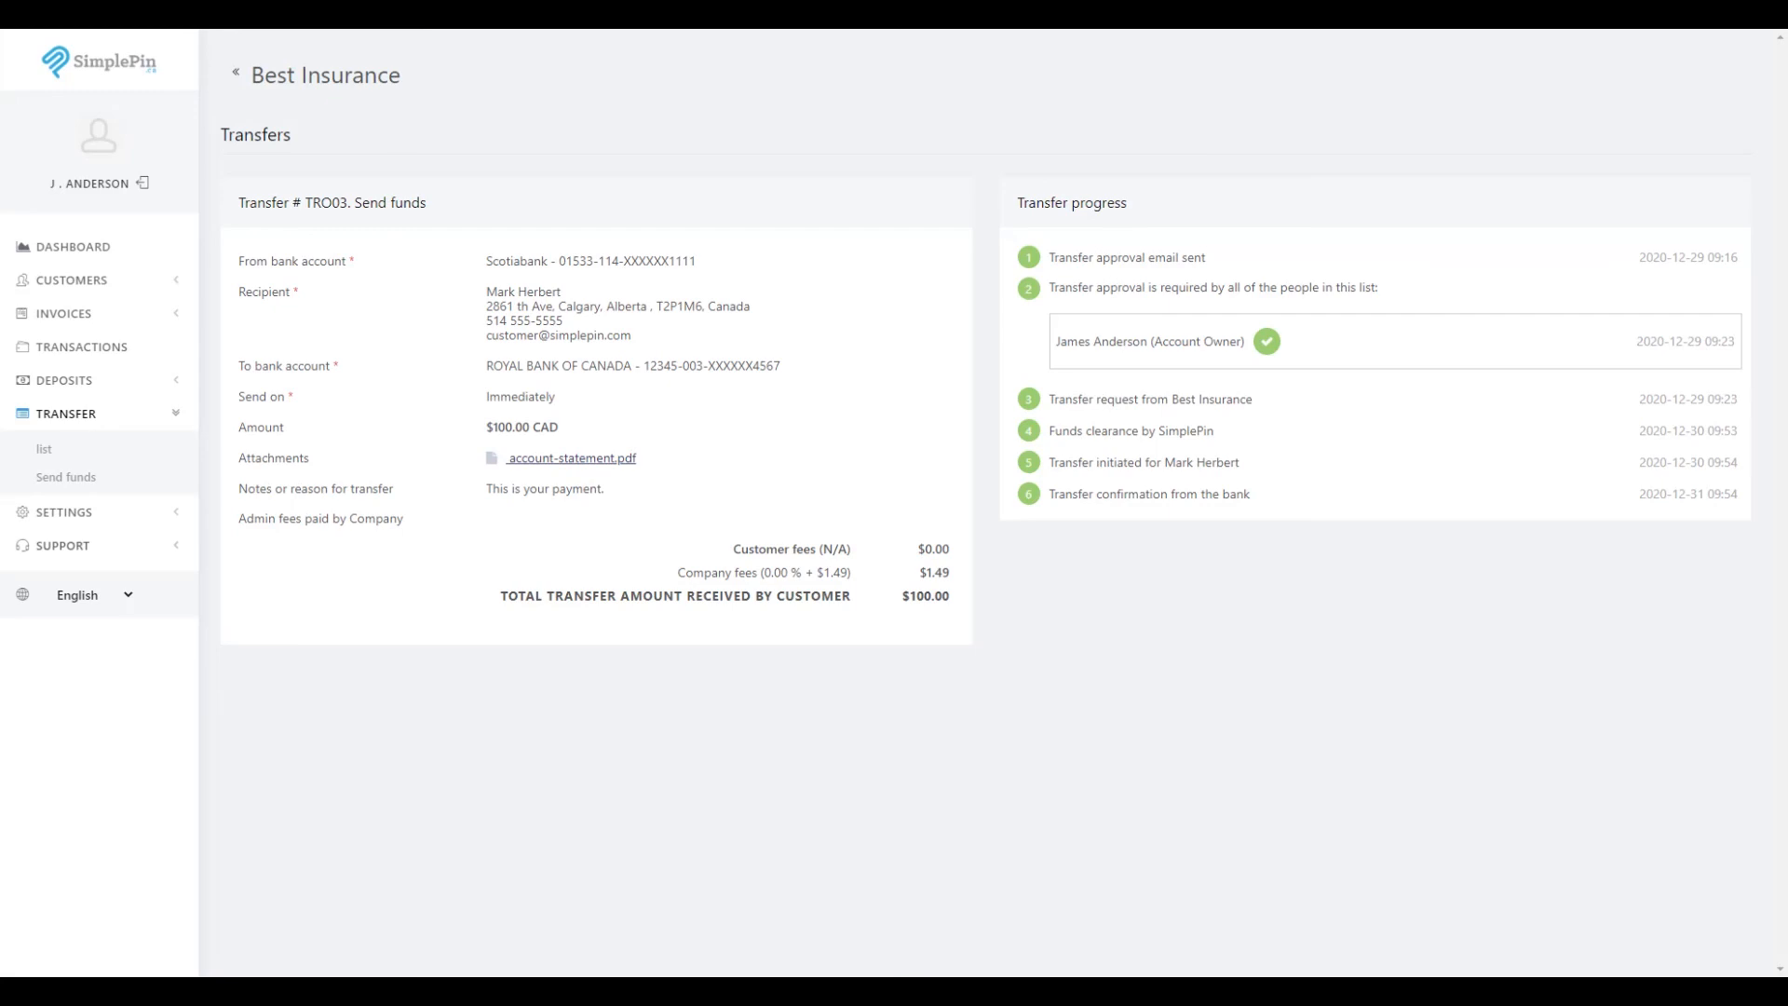
Show the list of all incoming and outgoing transfers to check the status of transfer TRO03
click(44, 450)
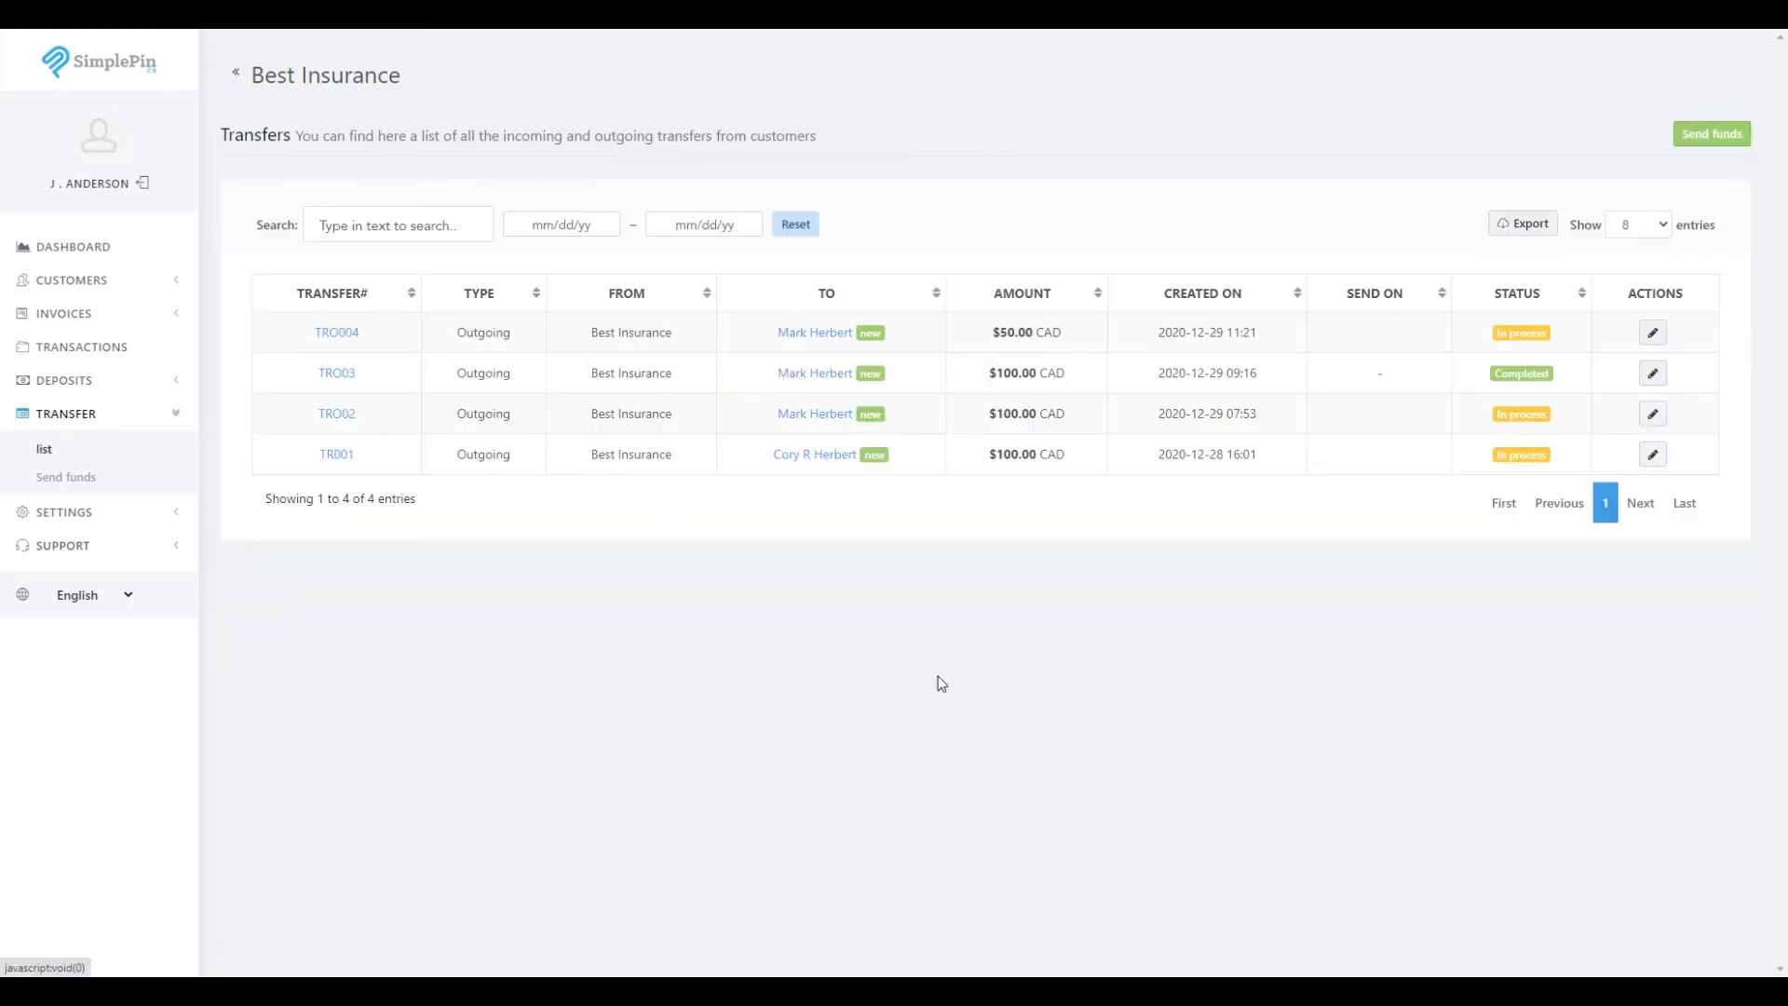